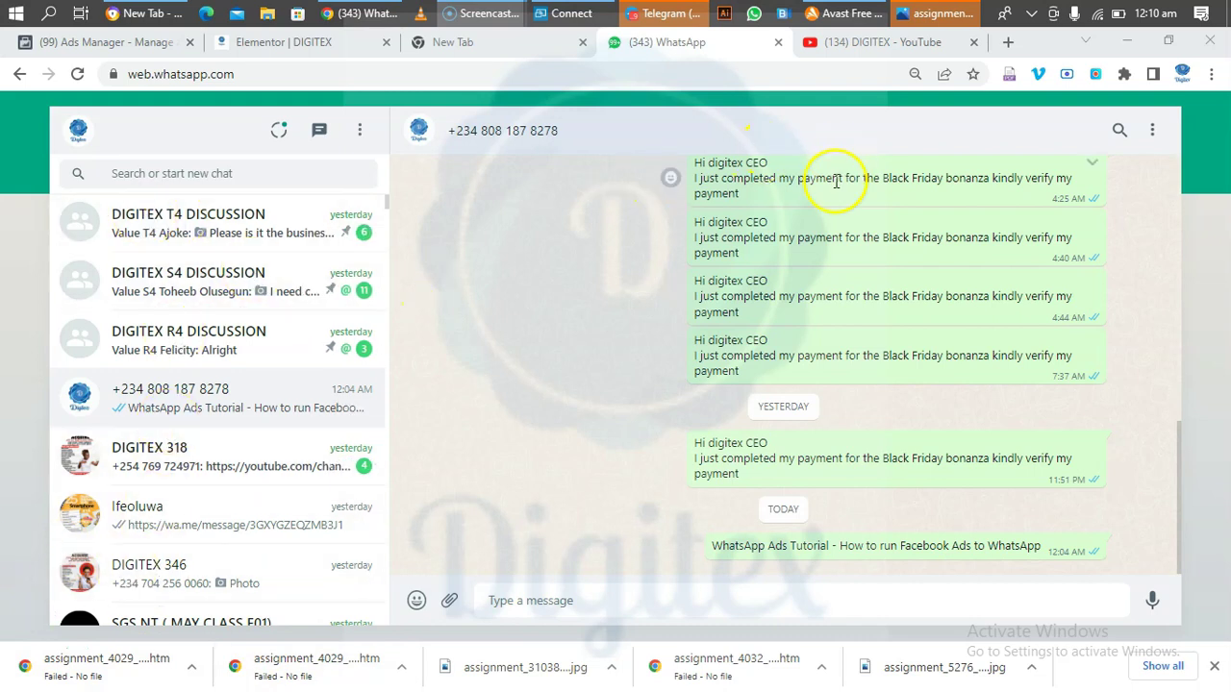
Step: Look over the DIGITEX YouTube channel page and the message history of the open WhatsApp chat
click(842, 44)
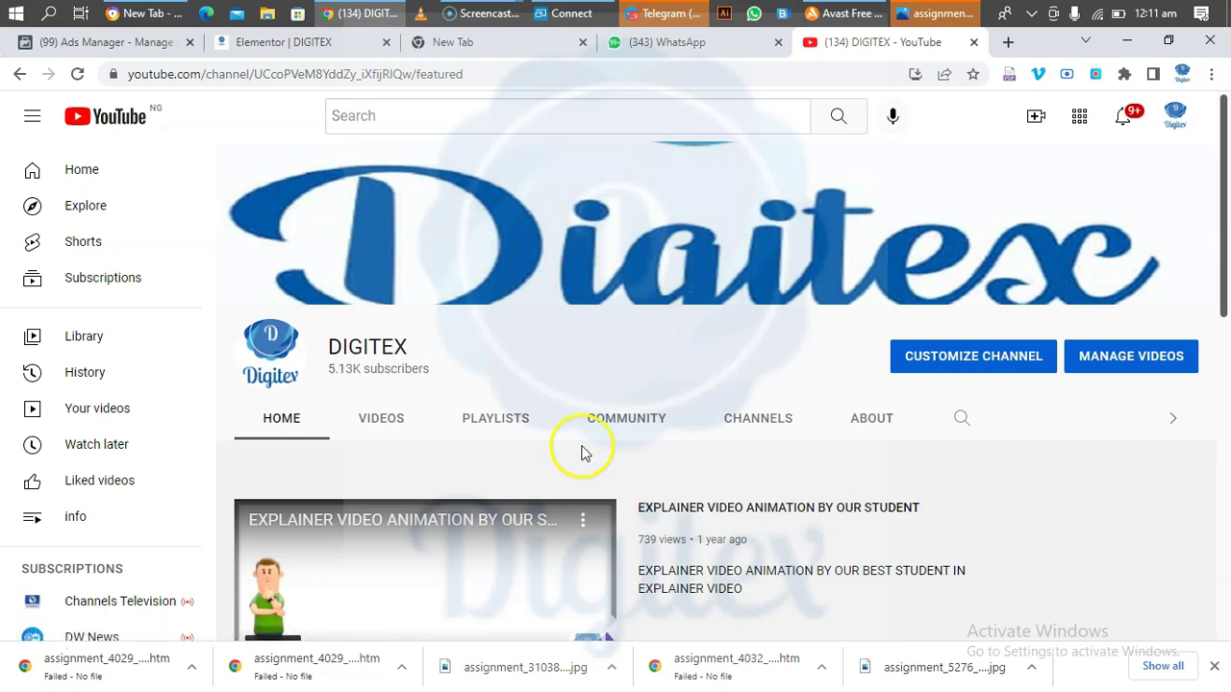
click(662, 45)
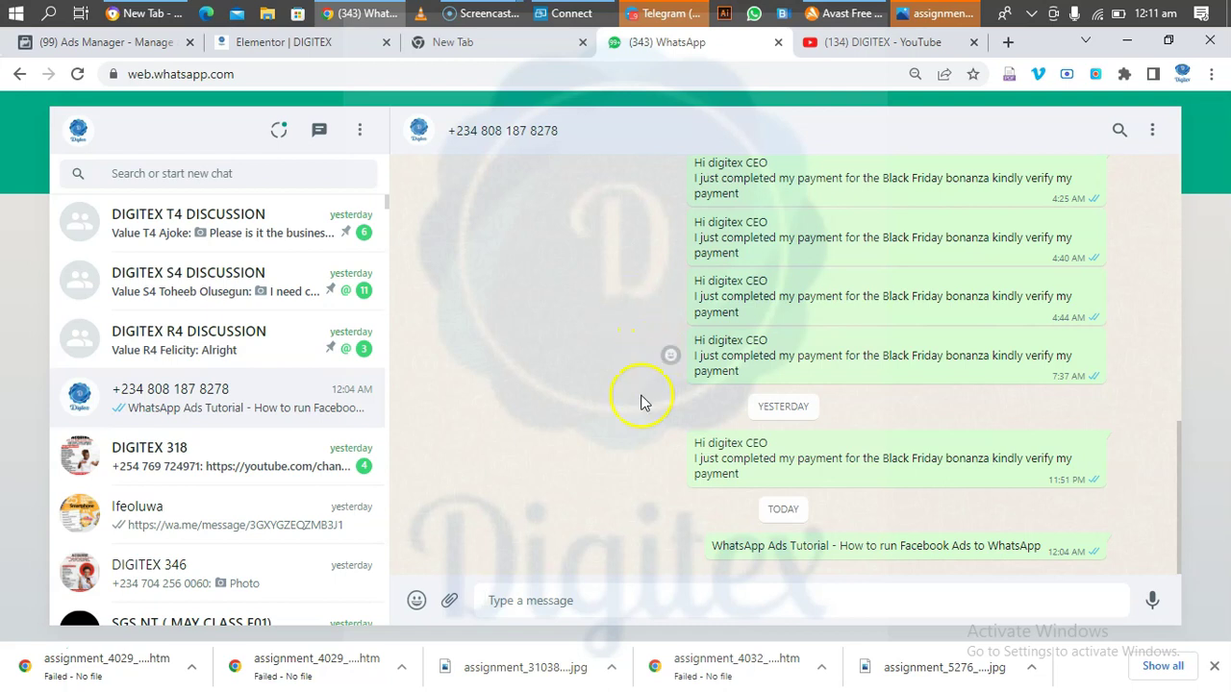
scroll(673, 471, up, 1)
scroll(679, 477, up, 3)
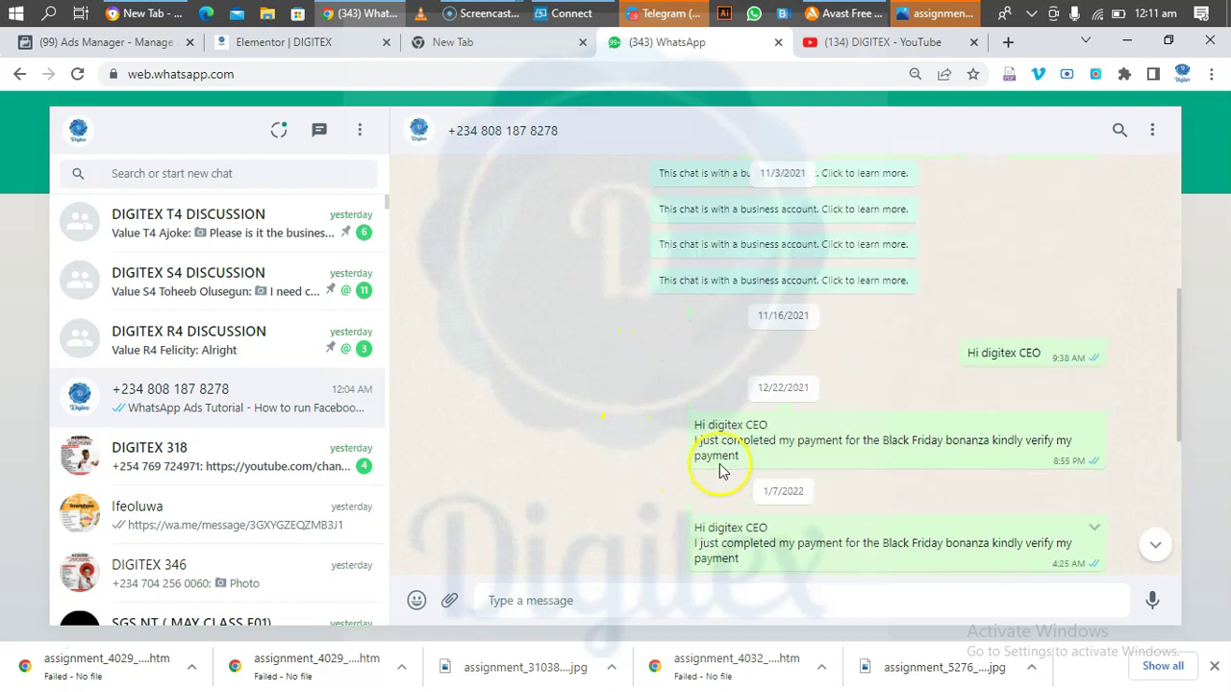
scroll(739, 415, down, 2)
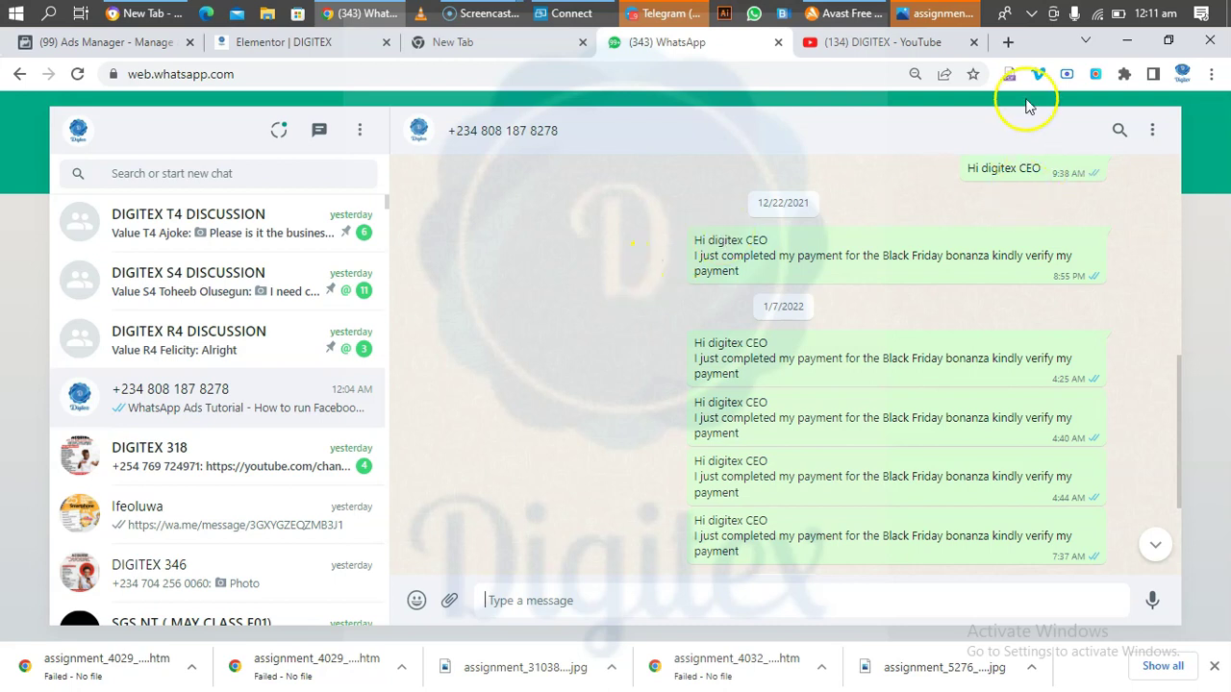
Step: Open business.facebook.com/adsmanager in a new browser tab
click(1007, 42)
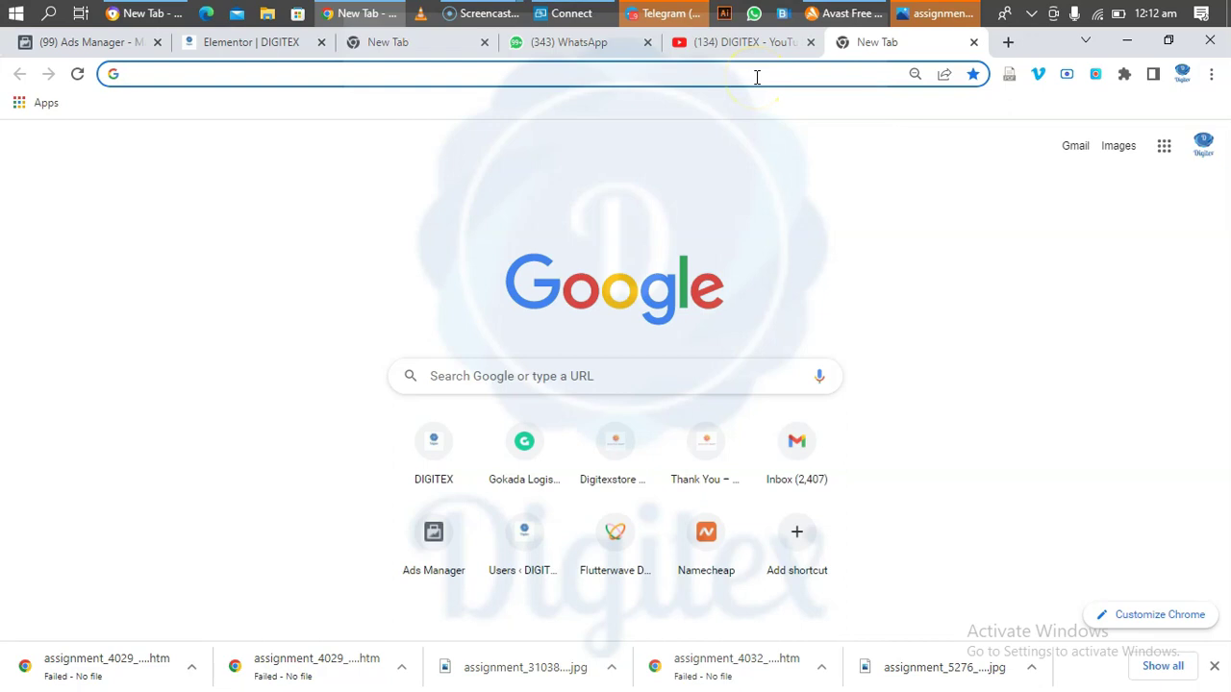
click(667, 69)
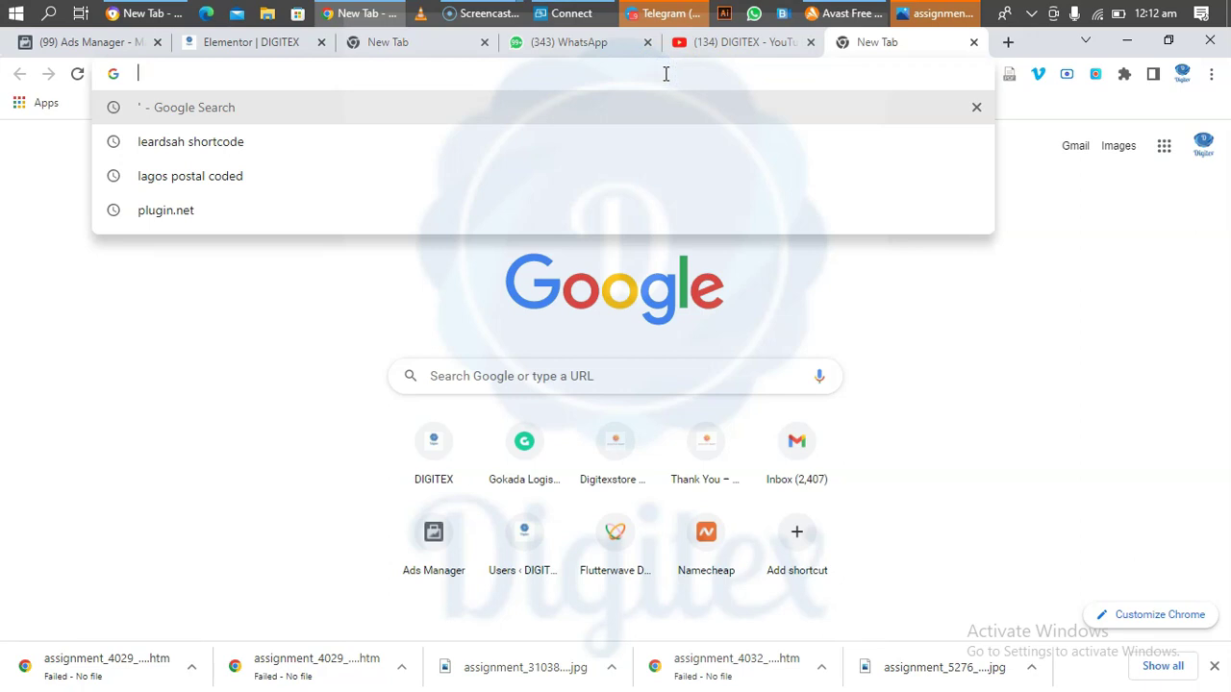
text(bus)
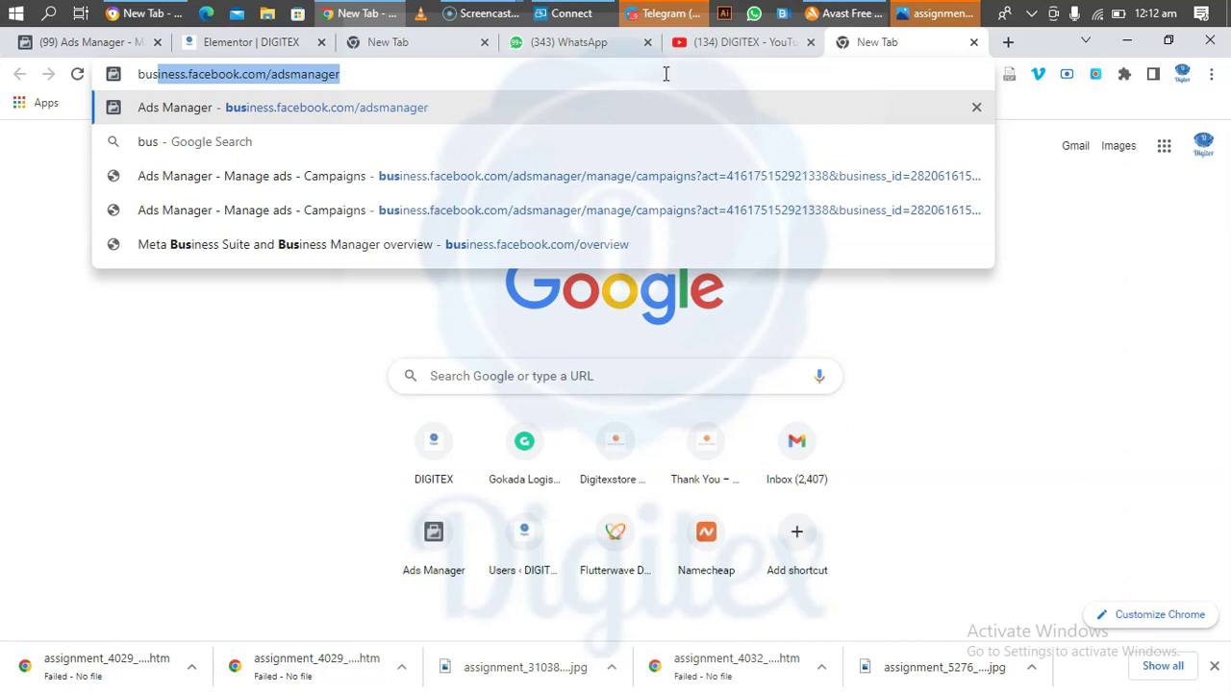
key(Right)
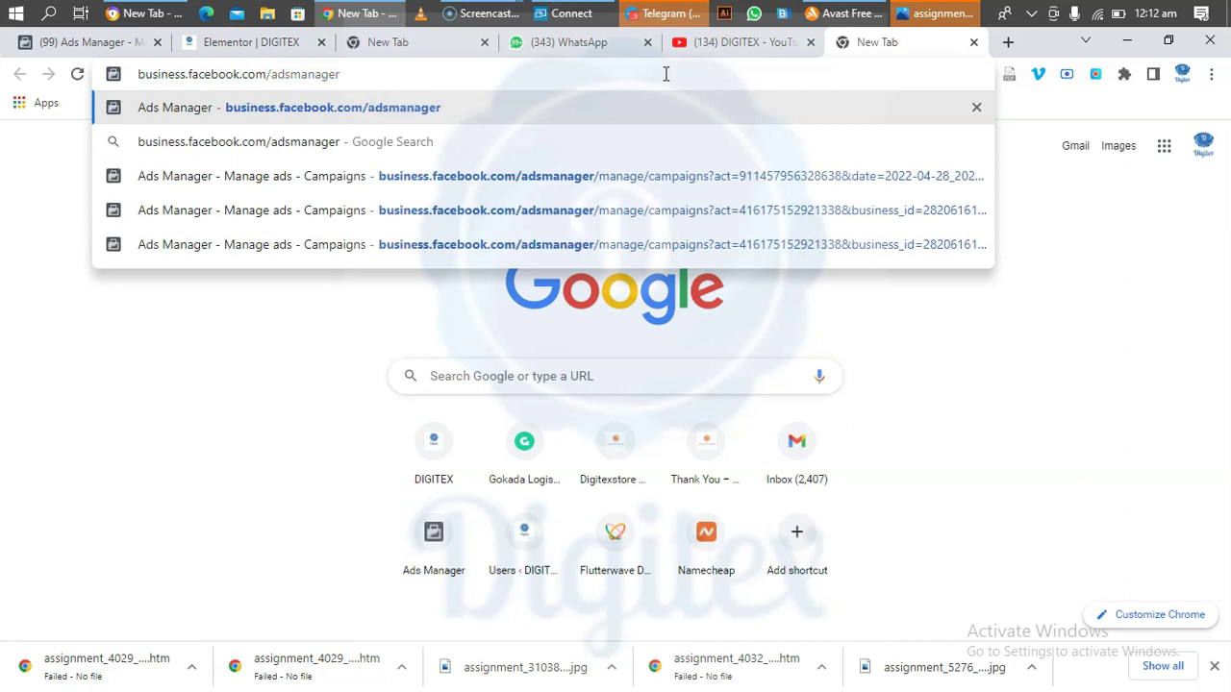
key(Return)
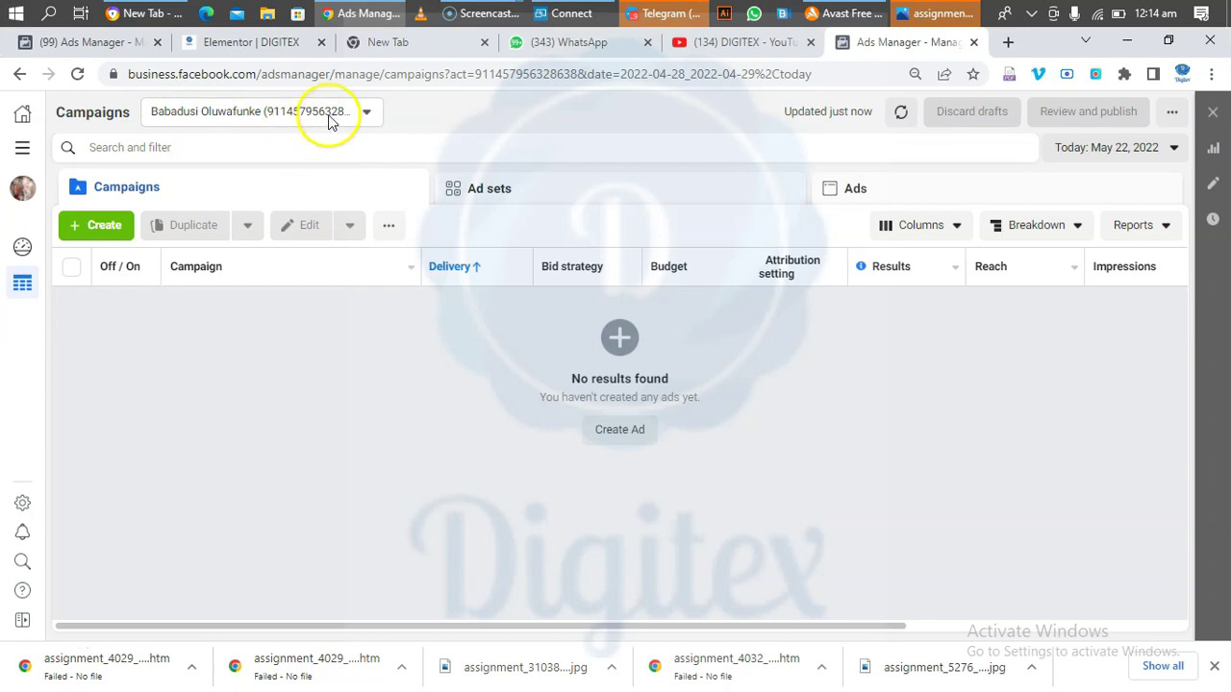
Step: Switch Ads Manager to the Digitex Mart ad account from the full list of ad accounts
click(313, 124)
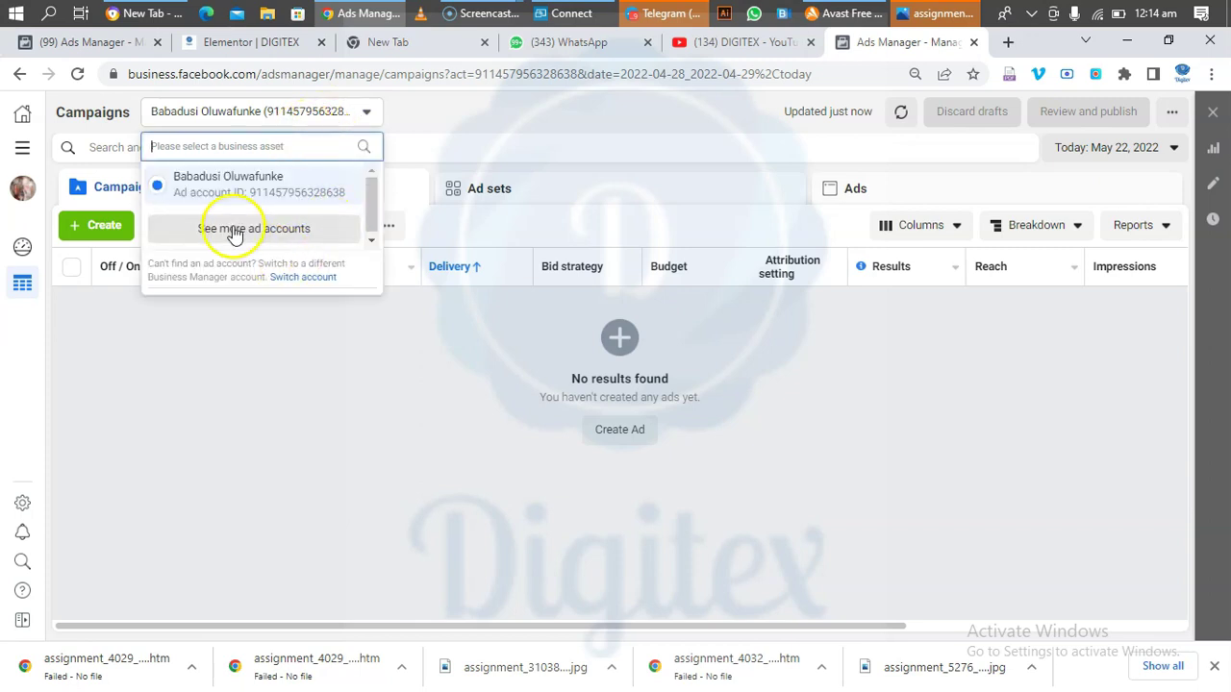
click(242, 231)
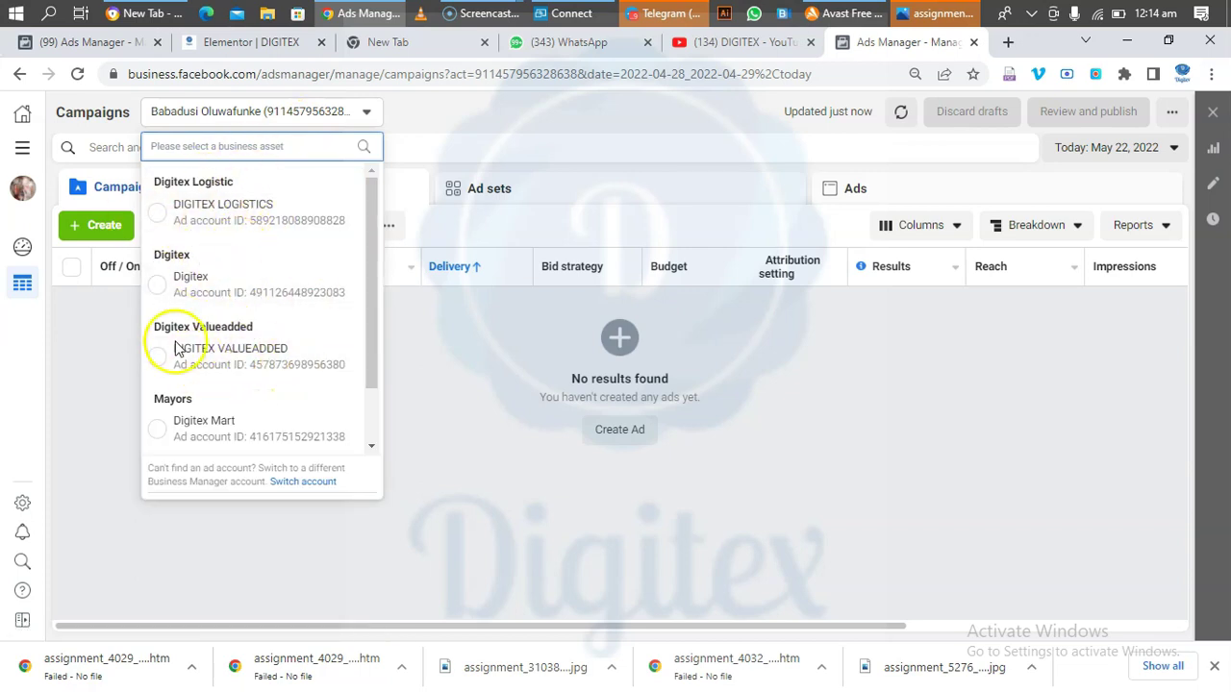
click(213, 438)
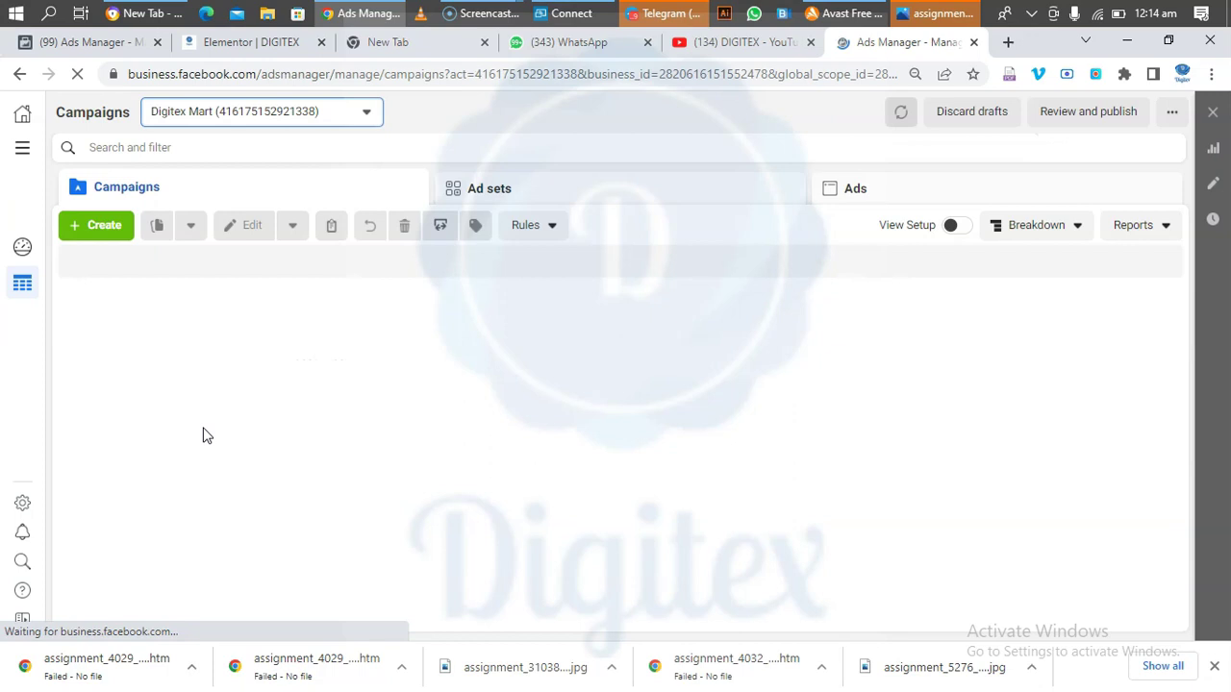
click(228, 309)
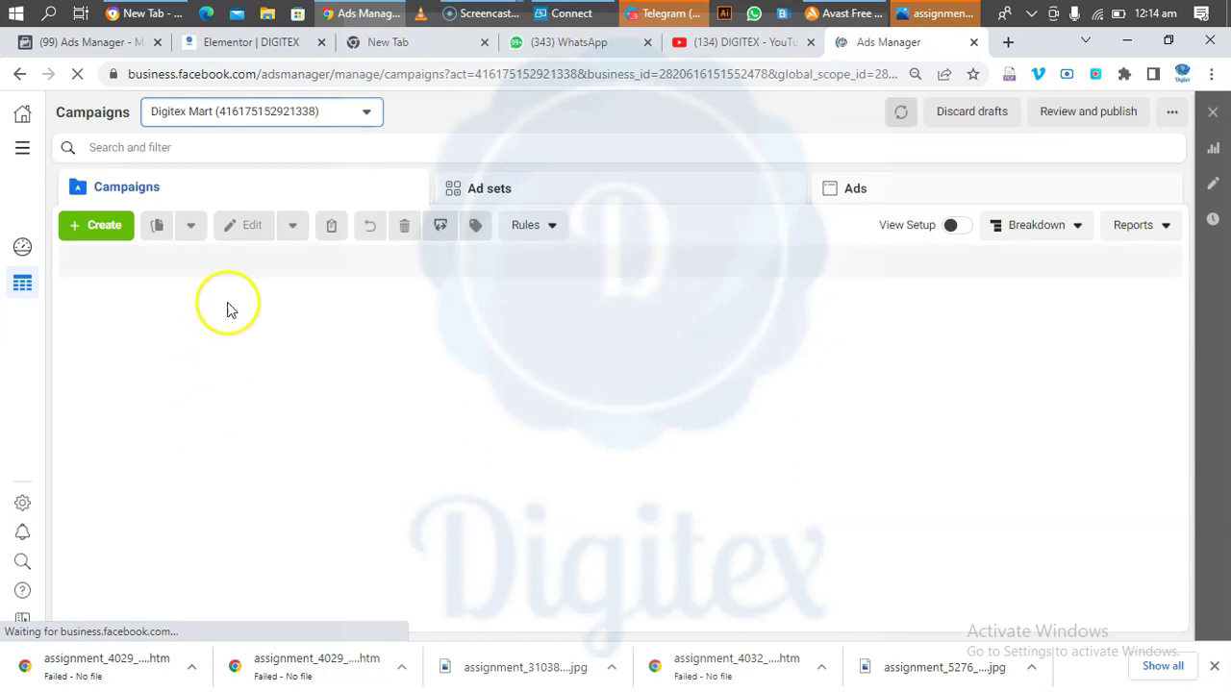
click(374, 247)
click(386, 279)
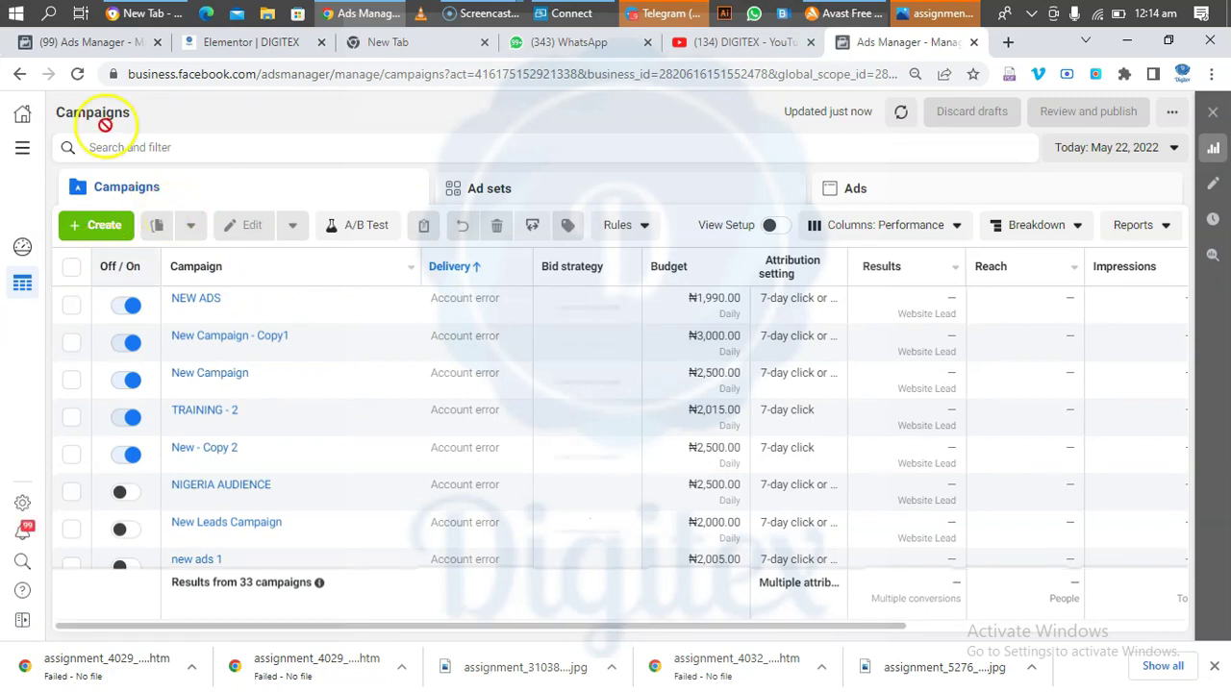
Step: Create a new auction campaign with Traffic as the campaign objective
click(97, 227)
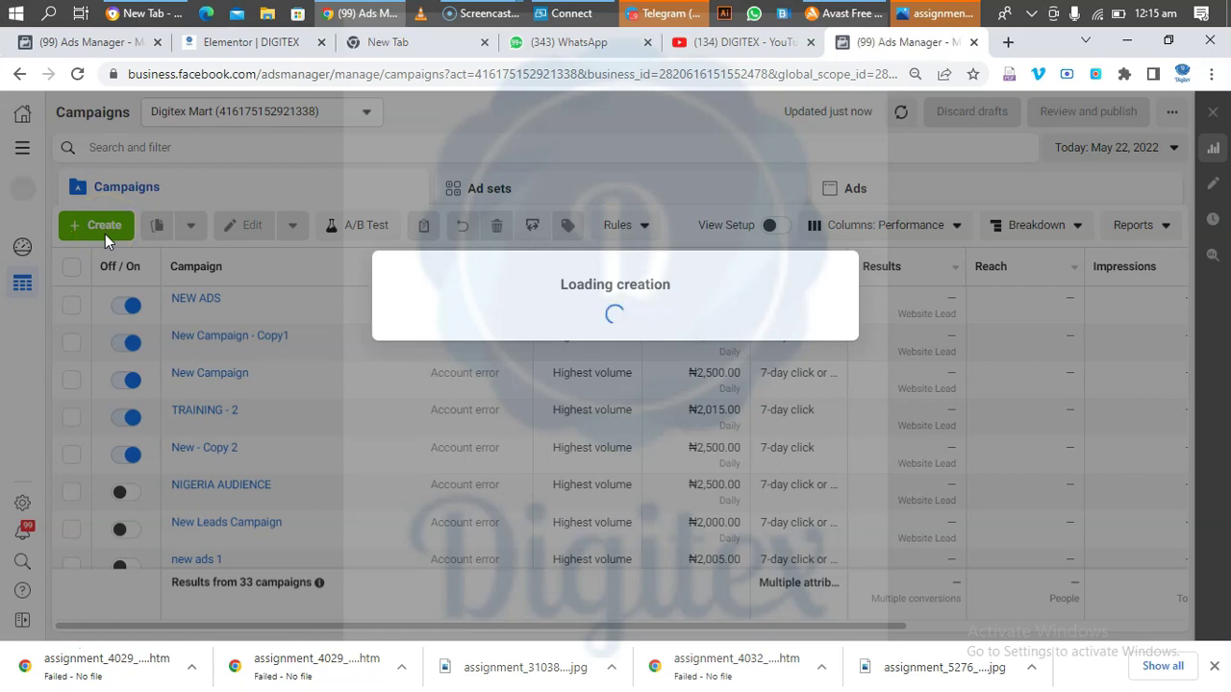
click(104, 240)
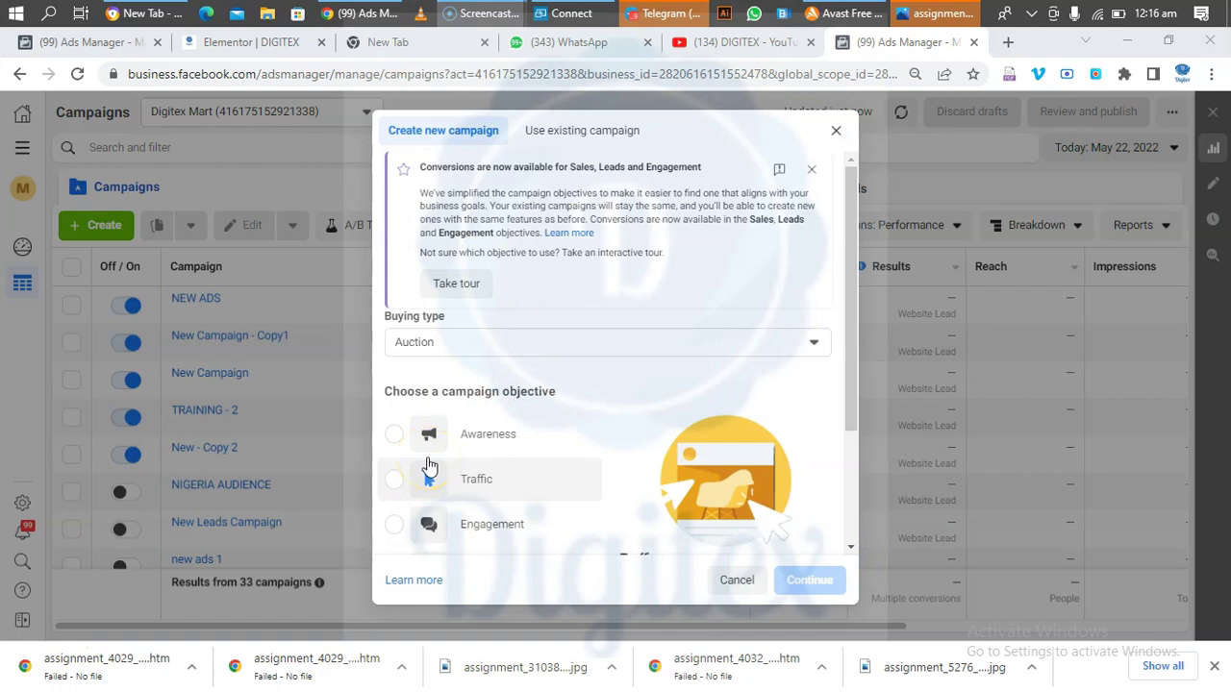
click(428, 426)
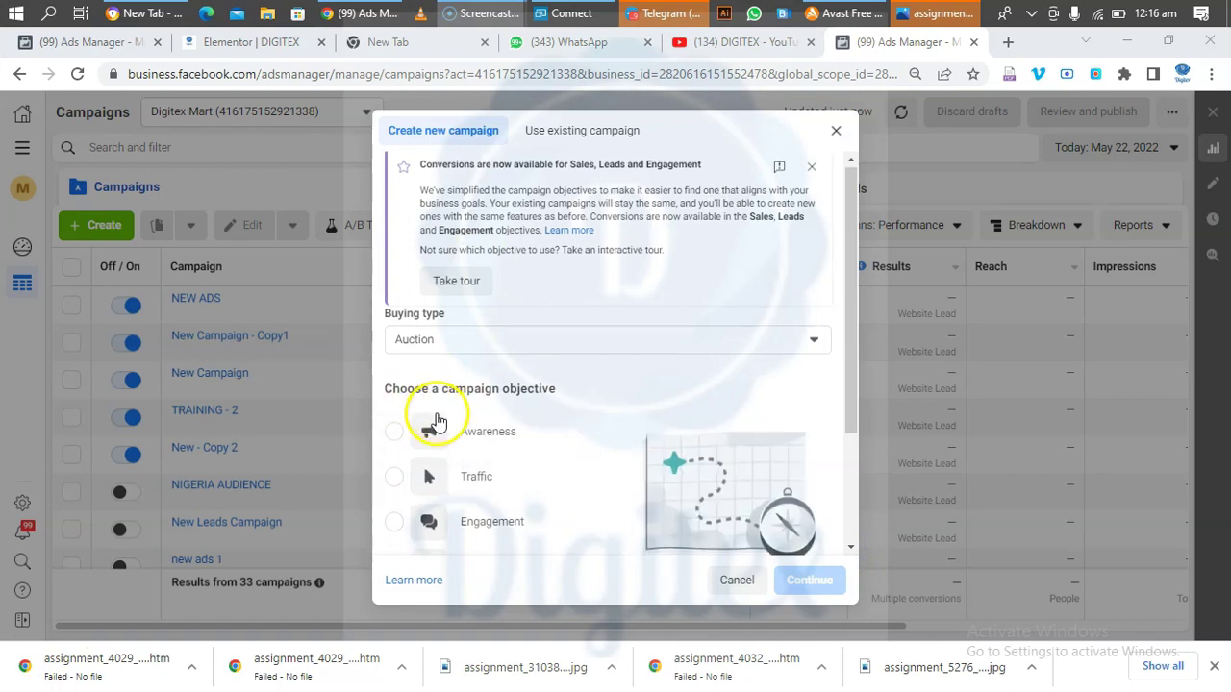
scroll(439, 467, down, 2)
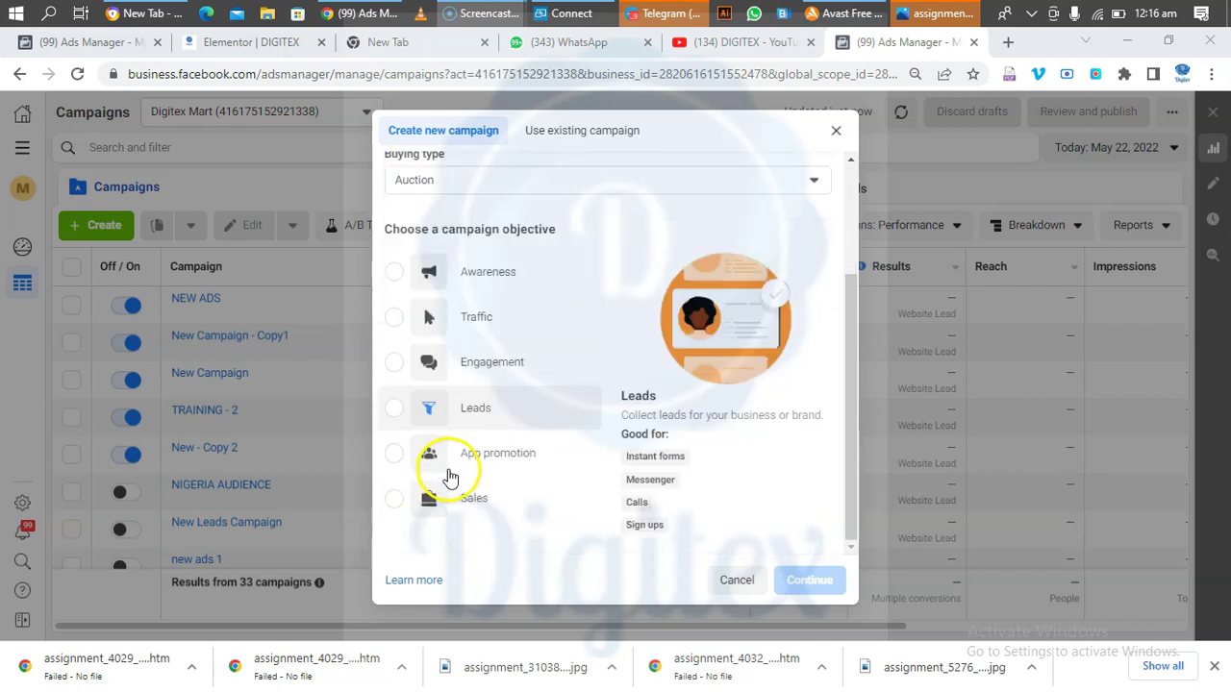
click(396, 319)
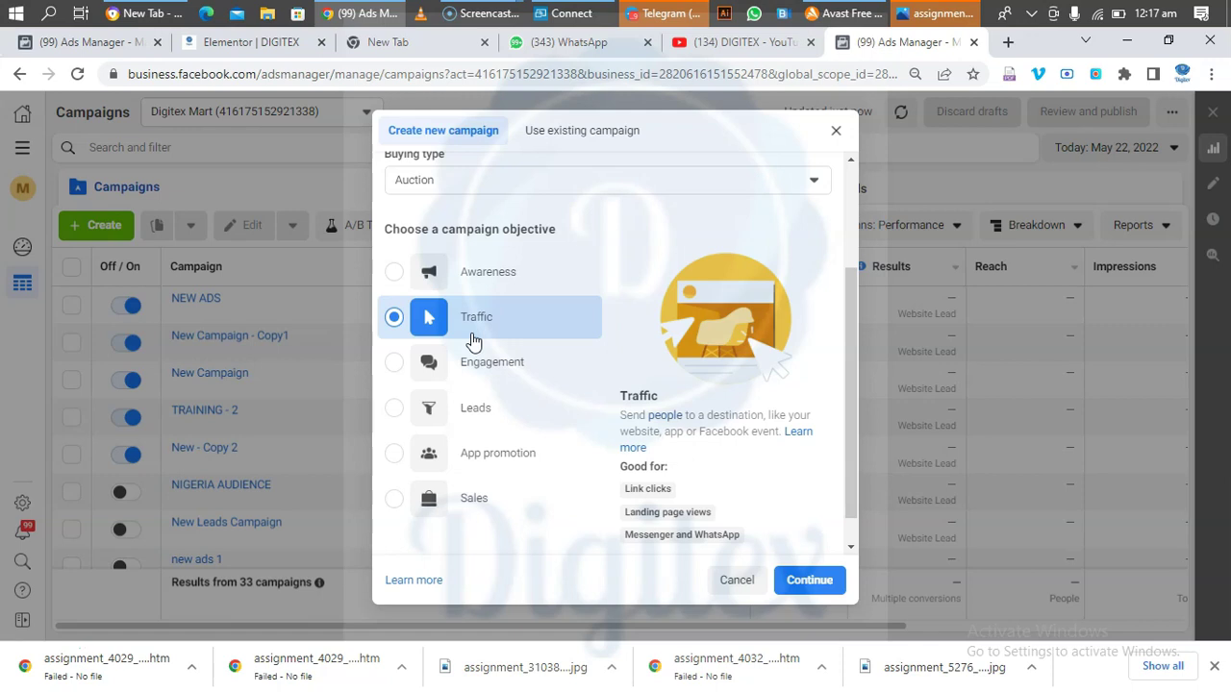
click(802, 585)
click(806, 591)
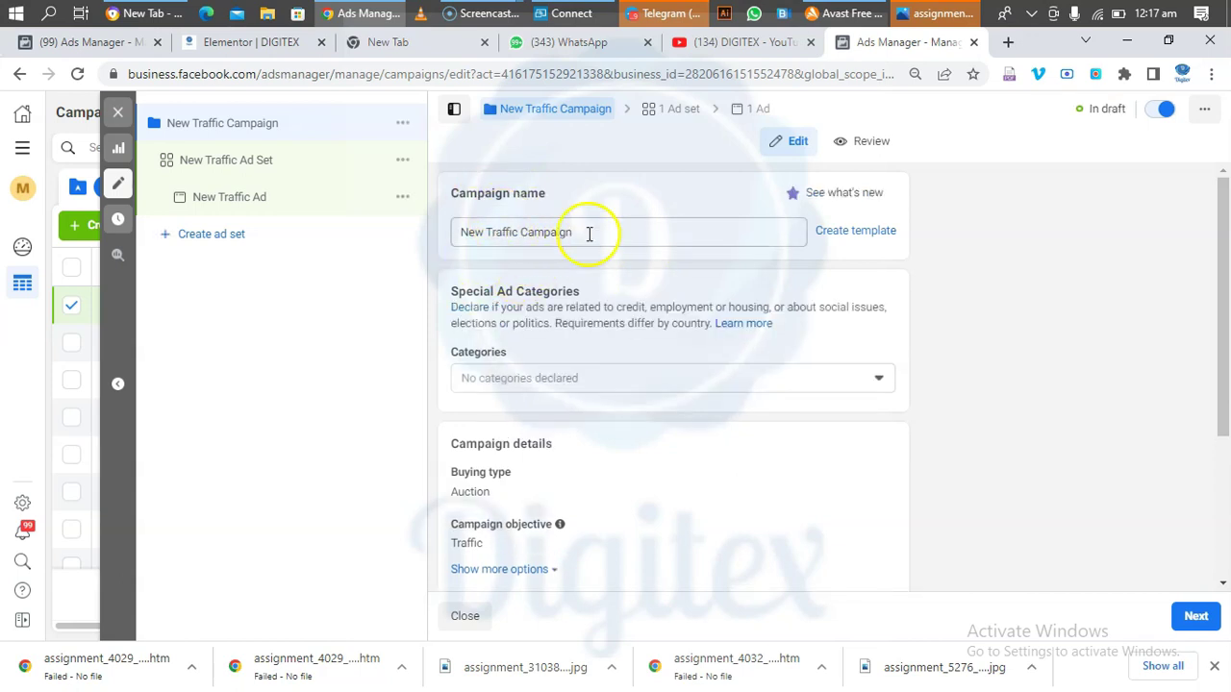
Step: Rename the new traffic campaign as "whatsapp tutorial"
click(589, 234)
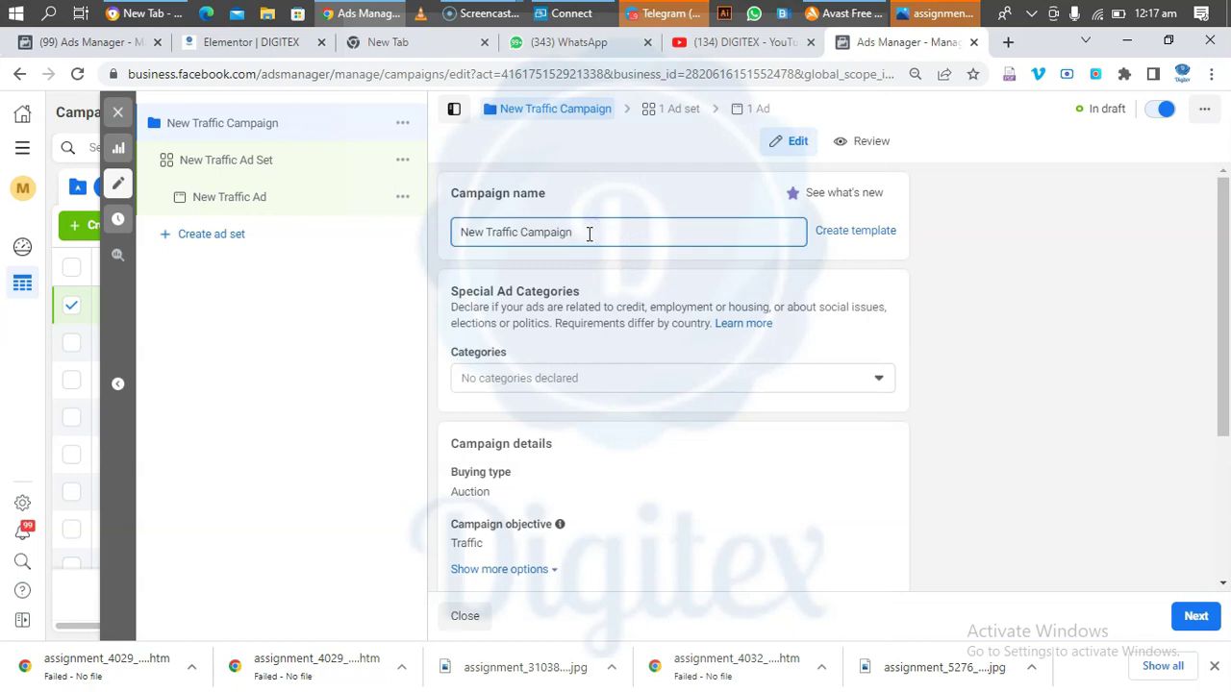
key(BackSpace)
key(ctrl+a)
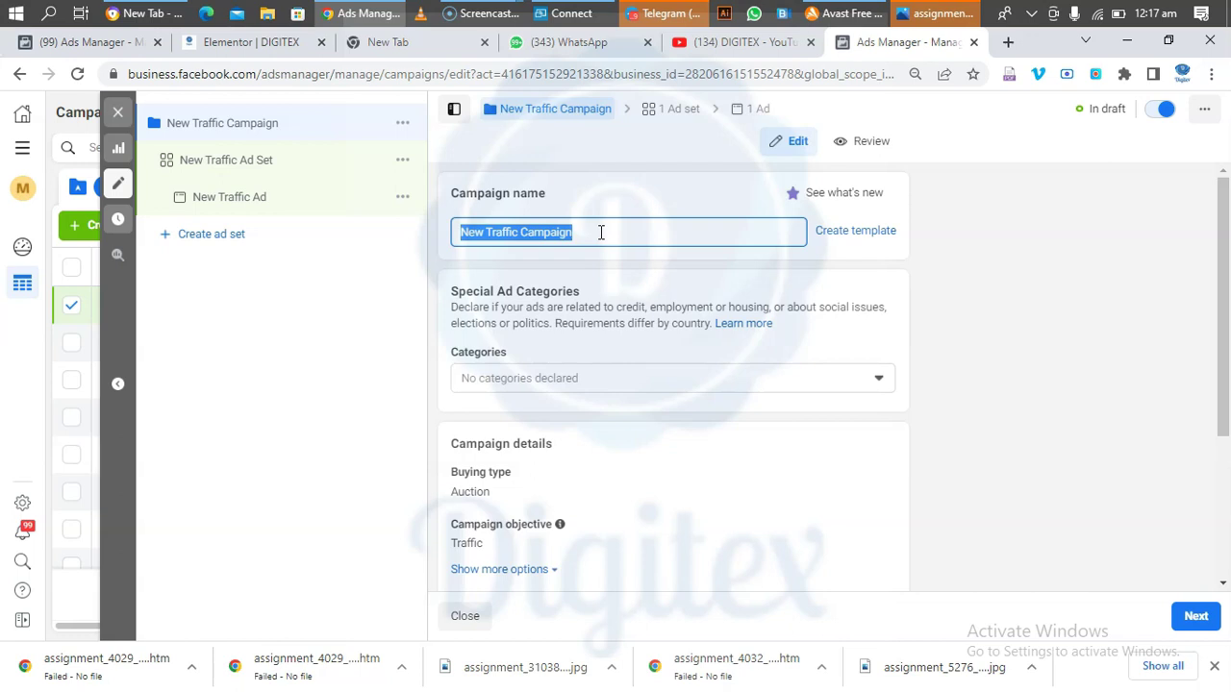
text(whats)
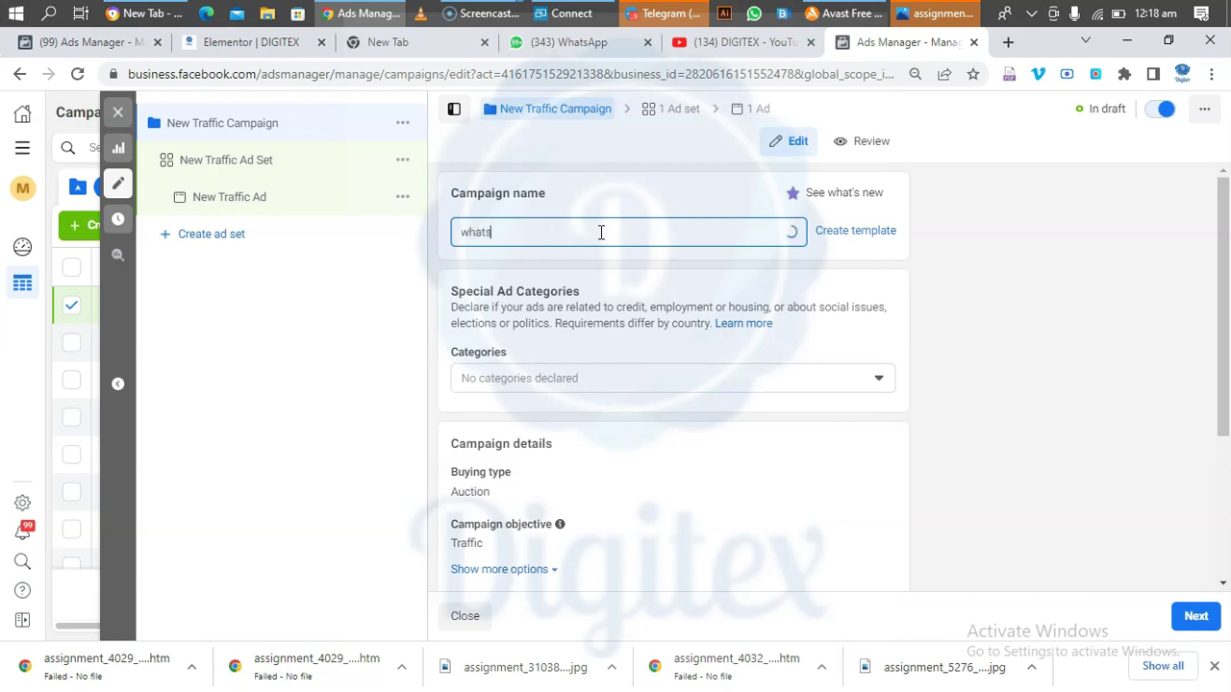
text(app)
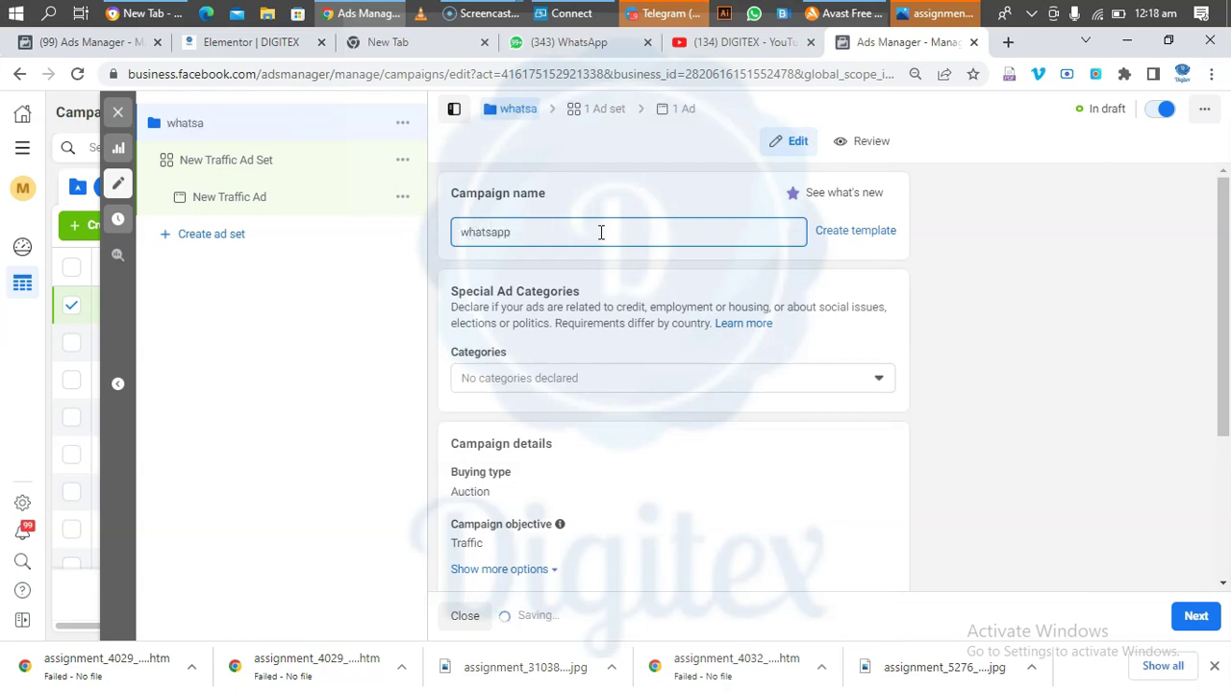
text( tuto)
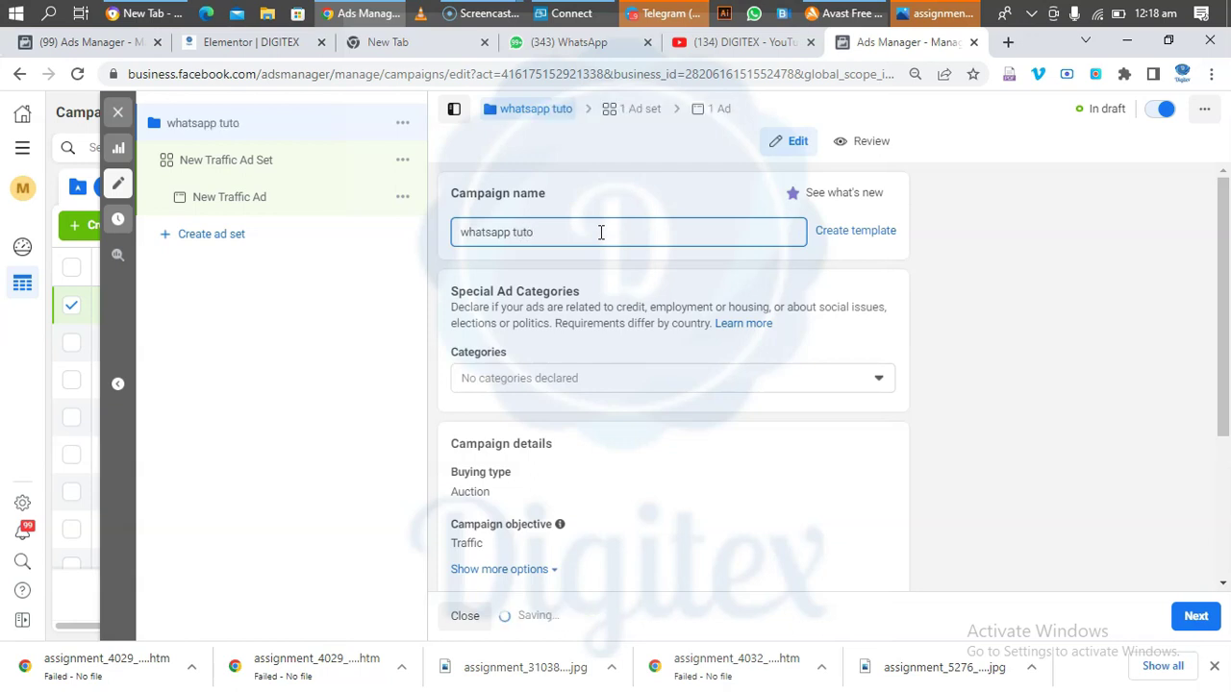
text(rial)
click(607, 229)
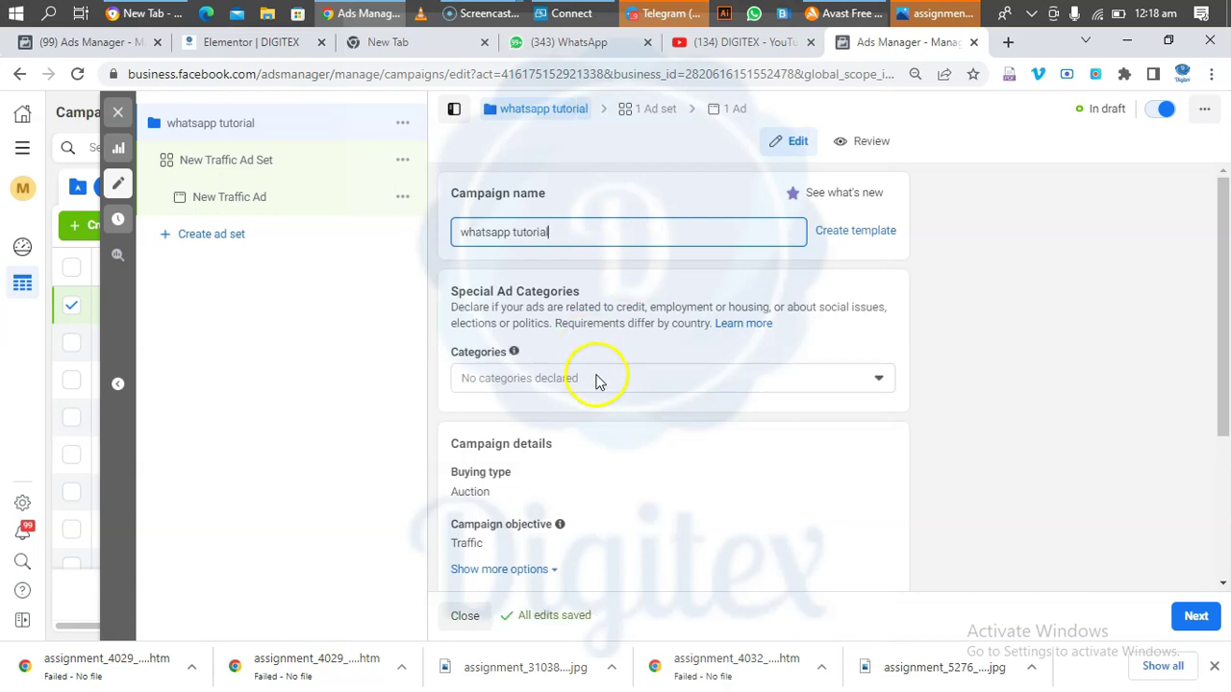
Step: Leave A/B Test and Campaign Budget Optimization off and continue to the ad set settings
scroll(596, 384, down, 2)
scroll(729, 331, down, 1)
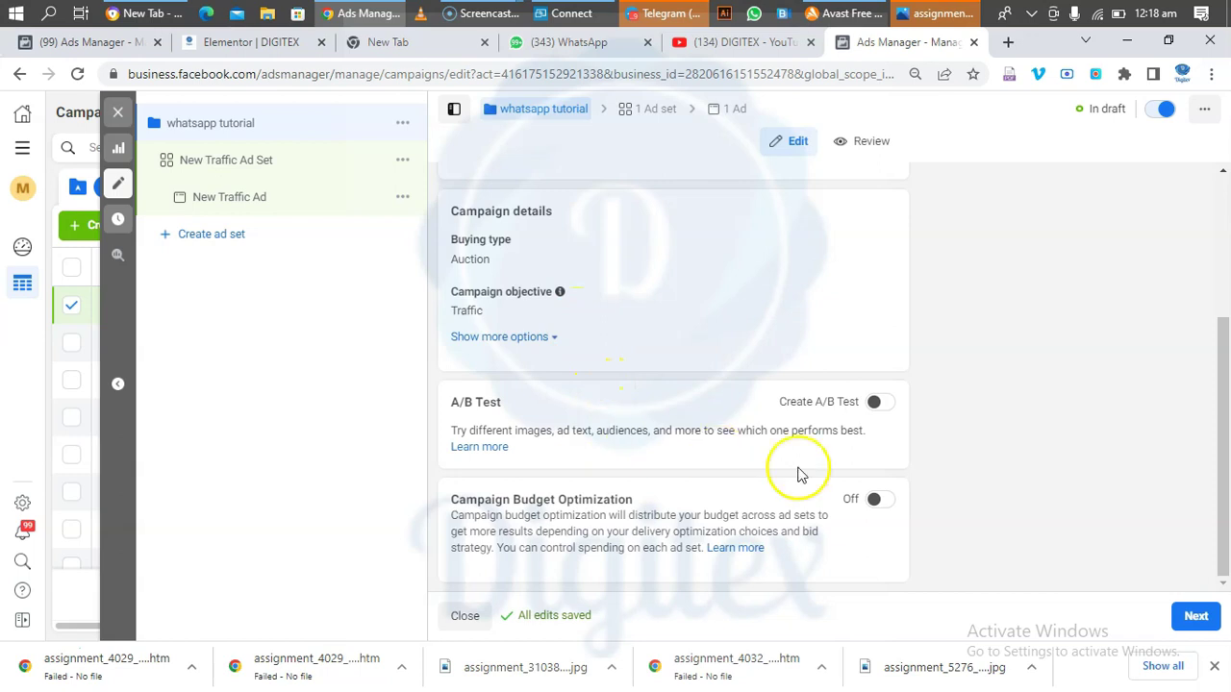
click(1193, 620)
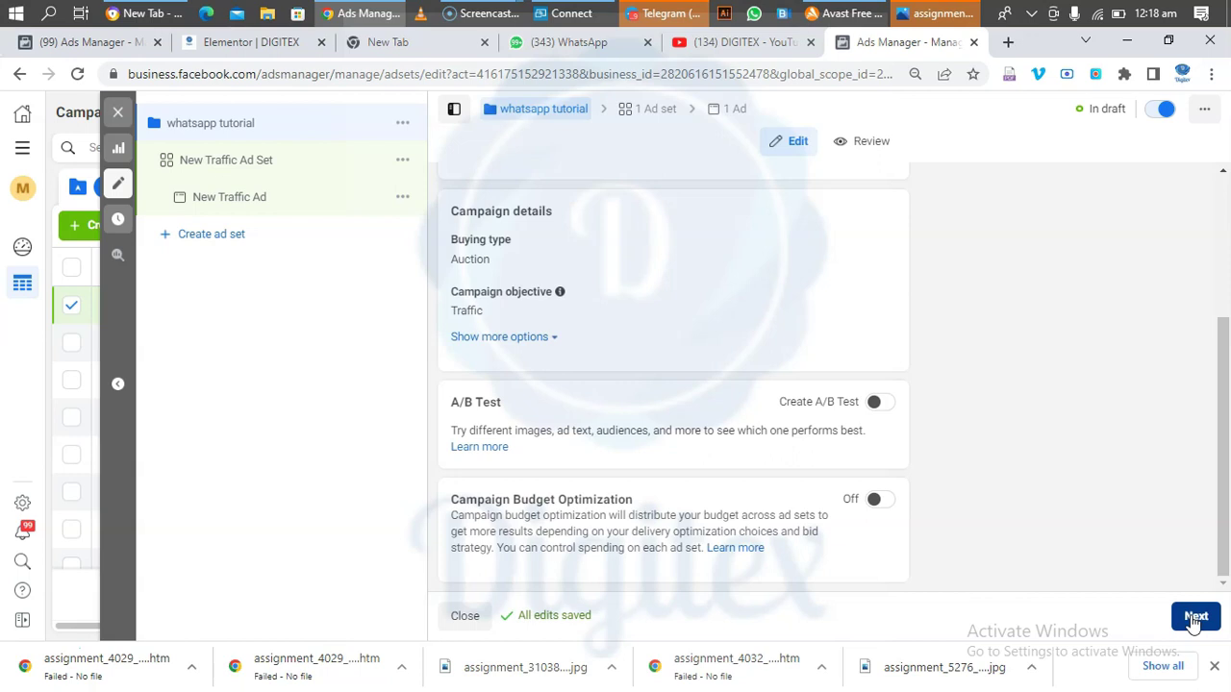
click(1193, 620)
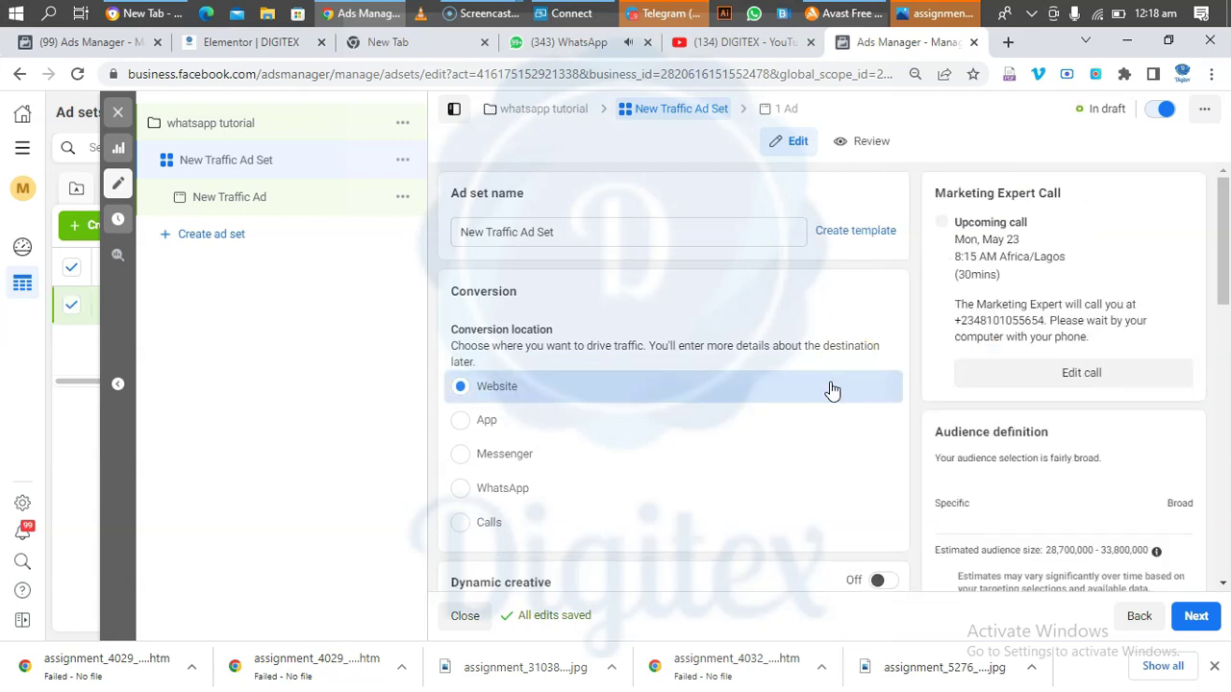
Step: Rename the campaign's ad set as "what1"
click(667, 398)
click(563, 232)
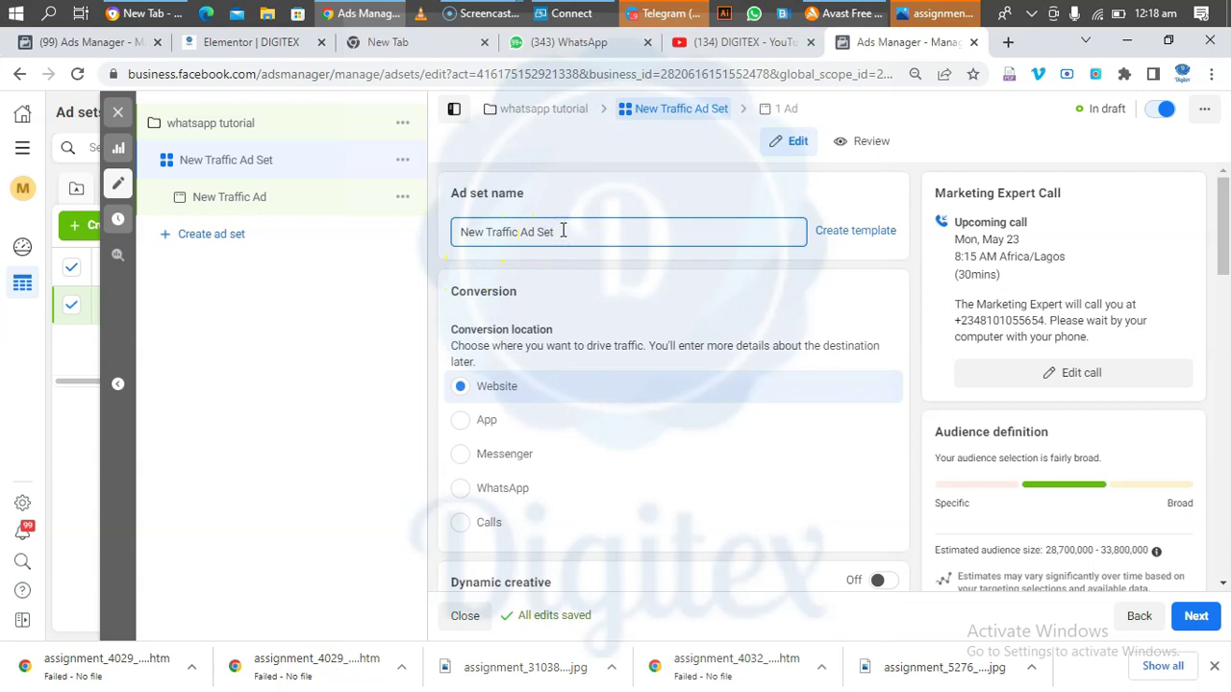
key(ctrl+a)
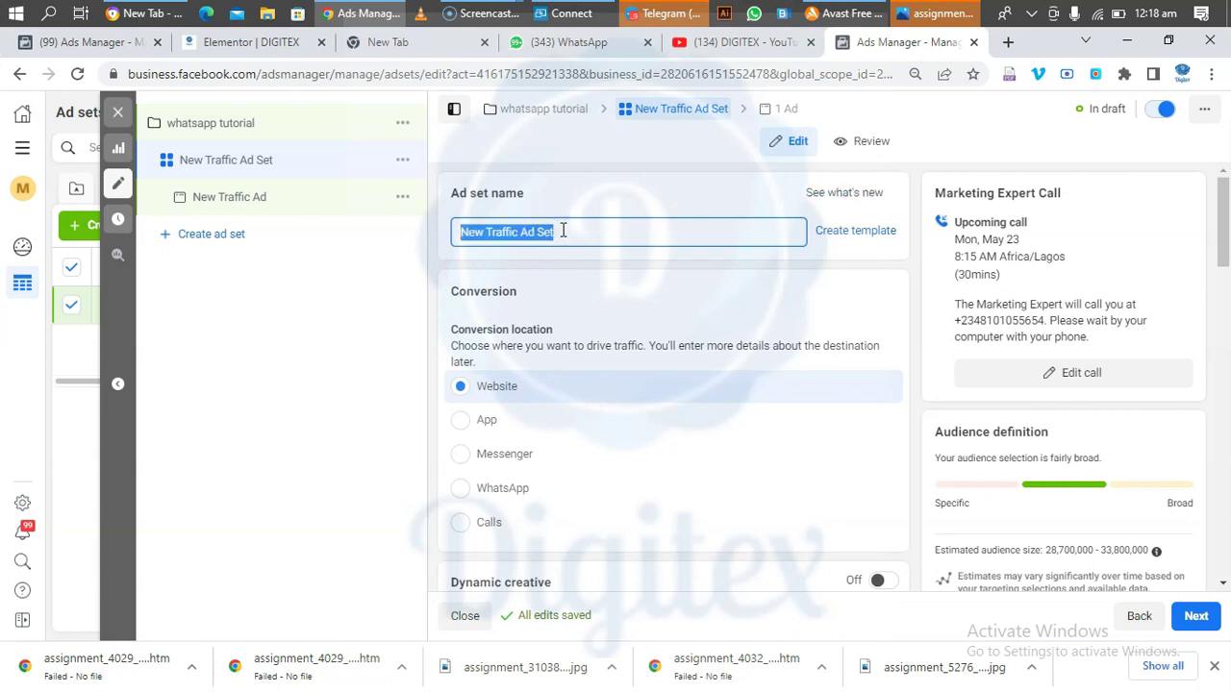
text(a)
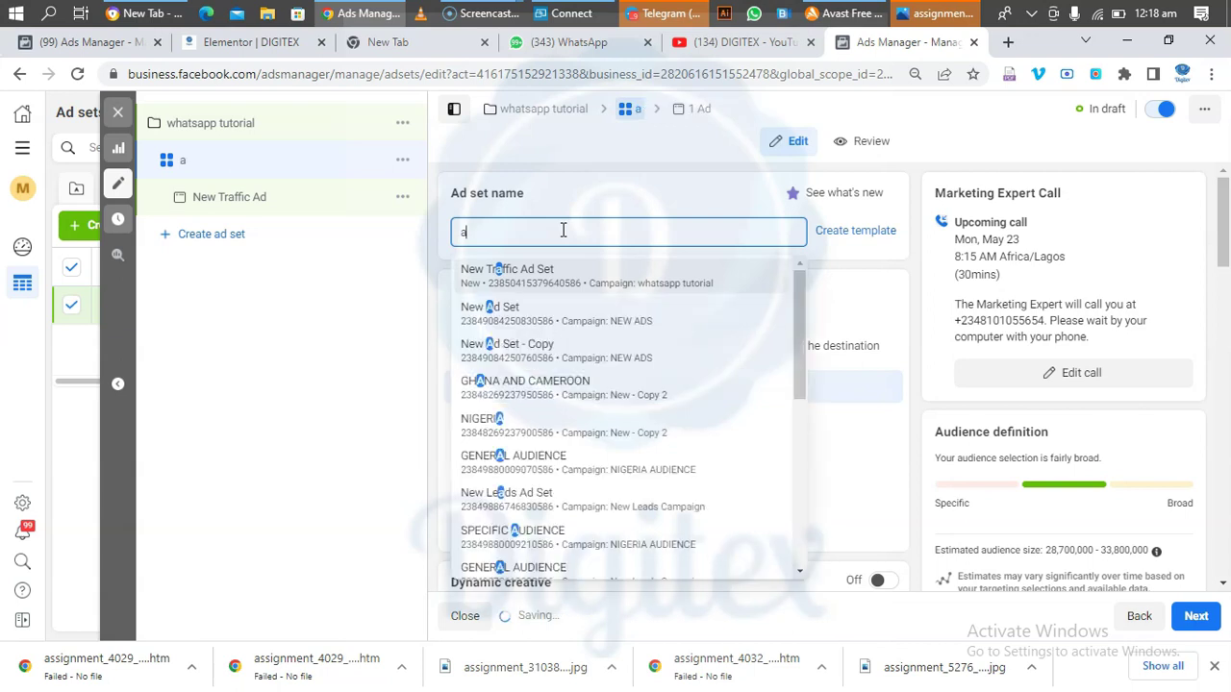
key(BackSpace)
text(what1)
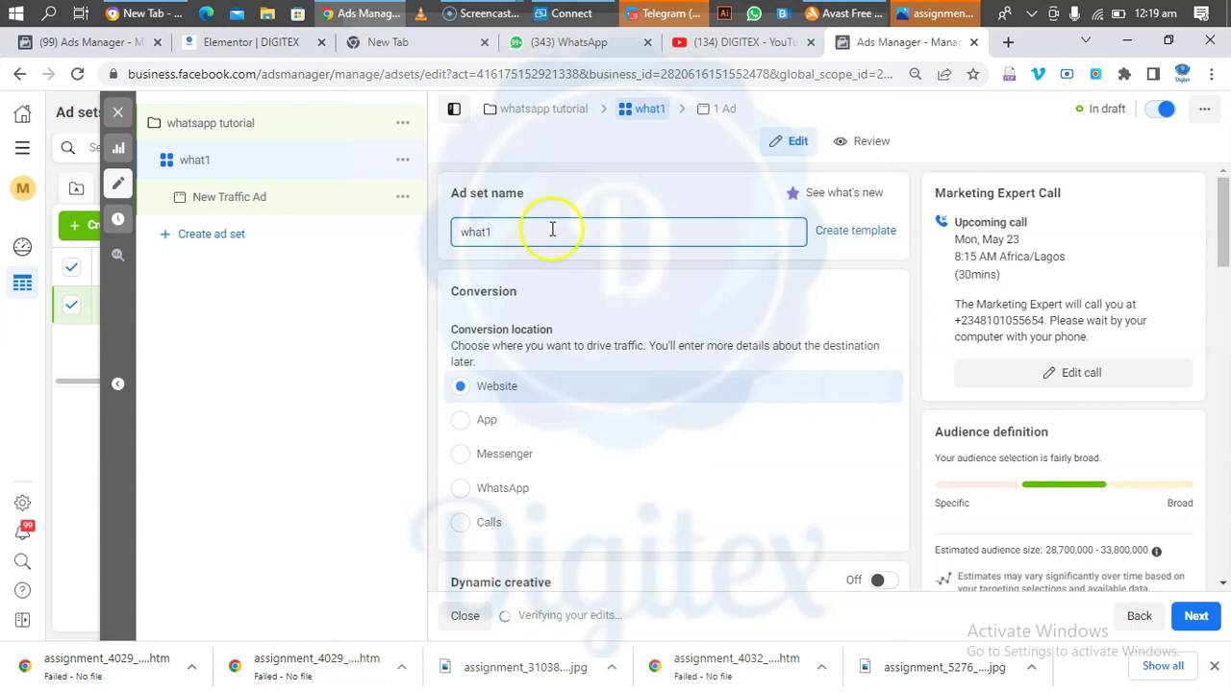
Step: Set the conversion location of the ad set to WhatsApp
scroll(567, 302, down, 1)
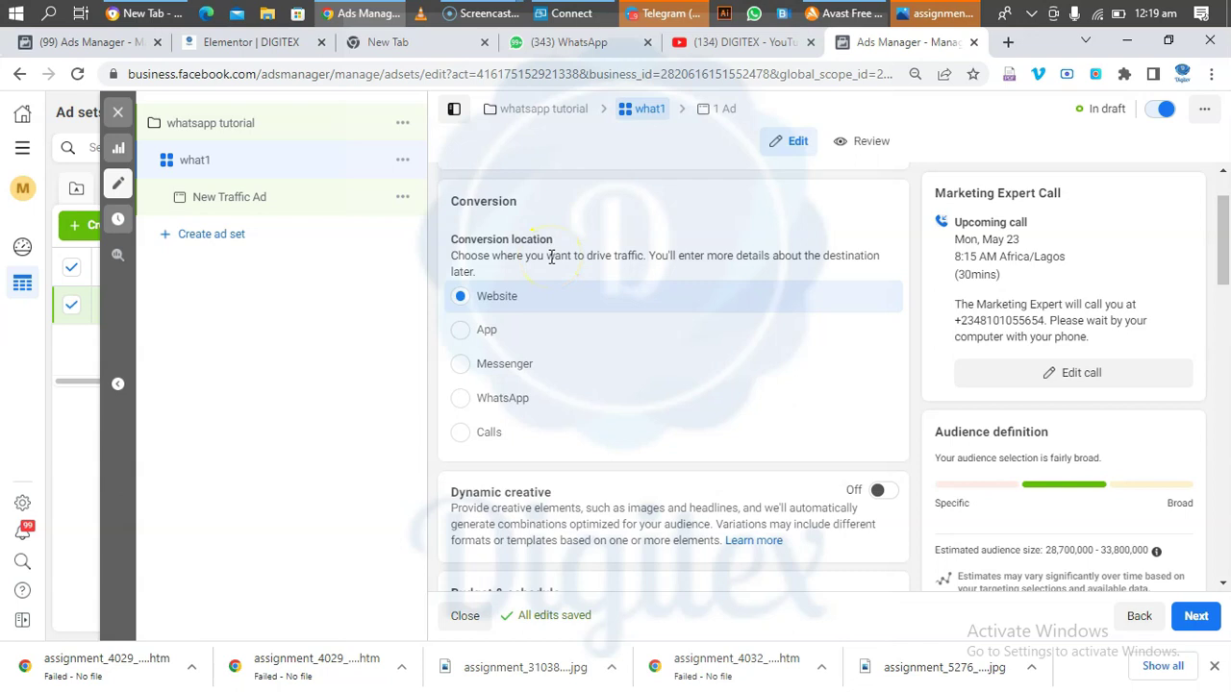
click(533, 307)
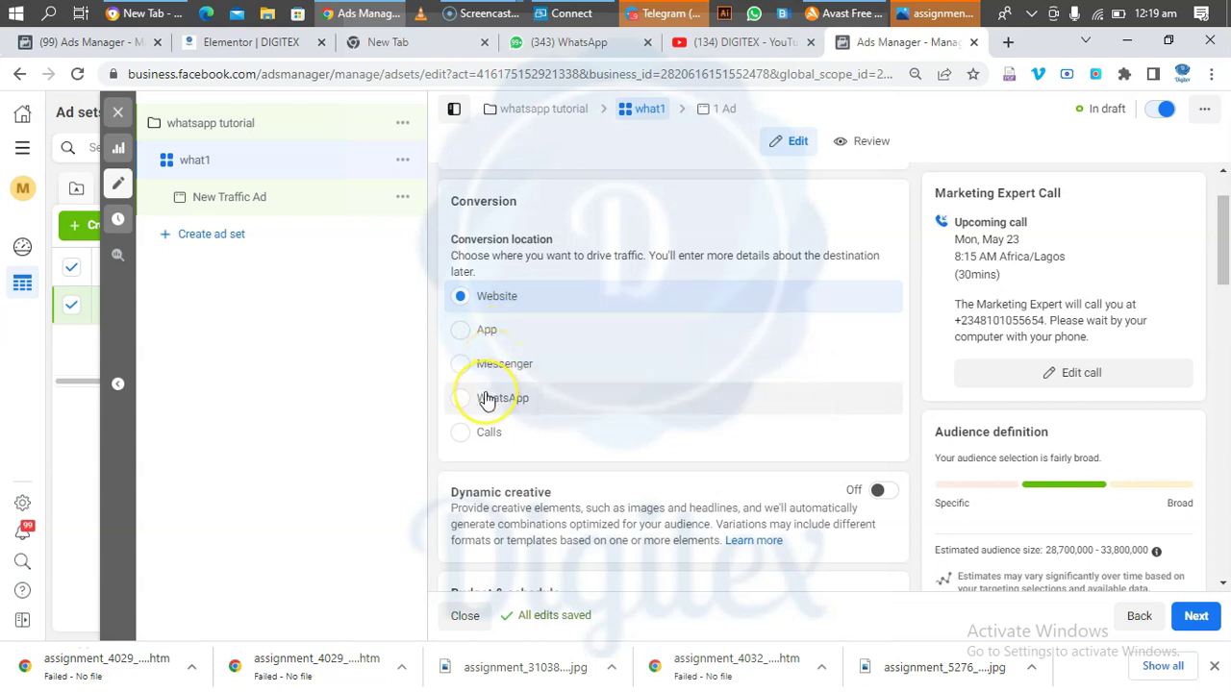
click(461, 438)
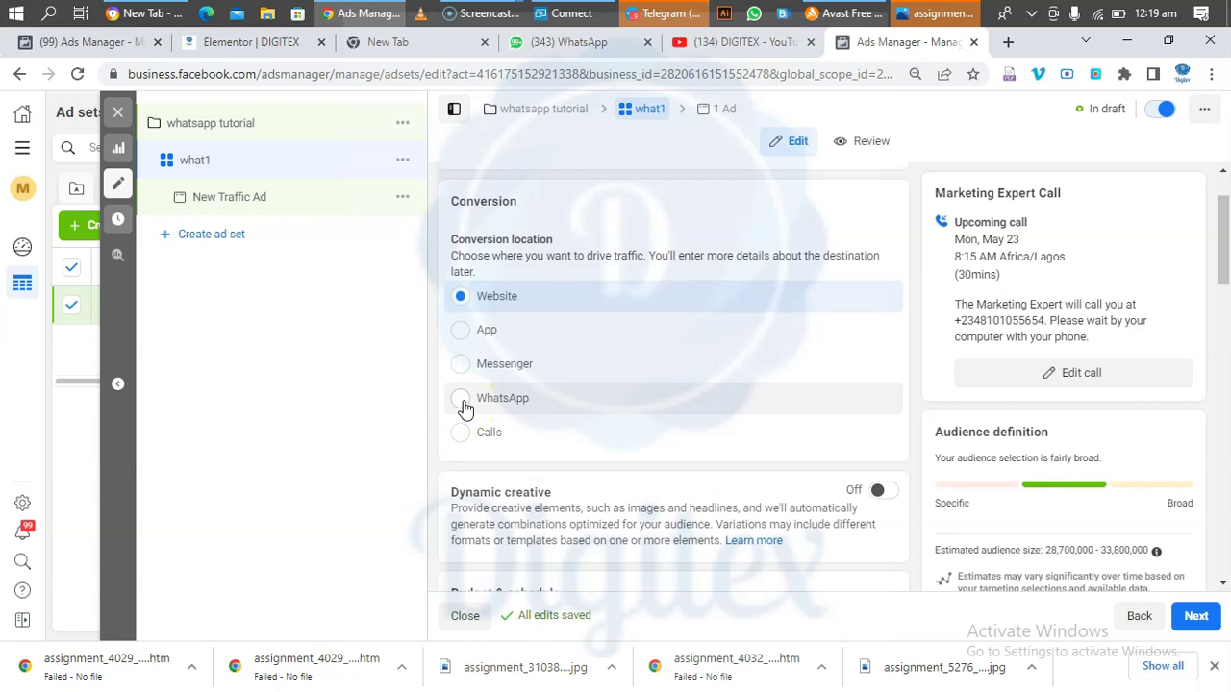
click(461, 399)
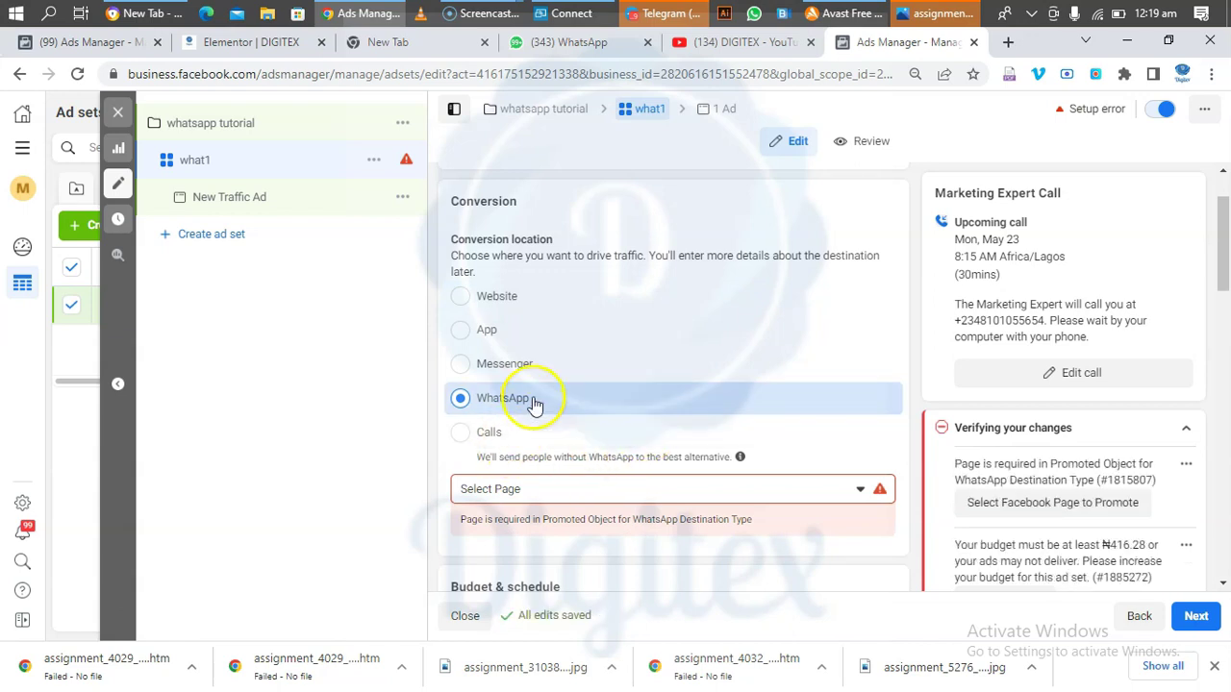
Step: Choose the Digitex Logistics Page for the ad set and dismiss the request to connect a WhatsApp number
click(484, 488)
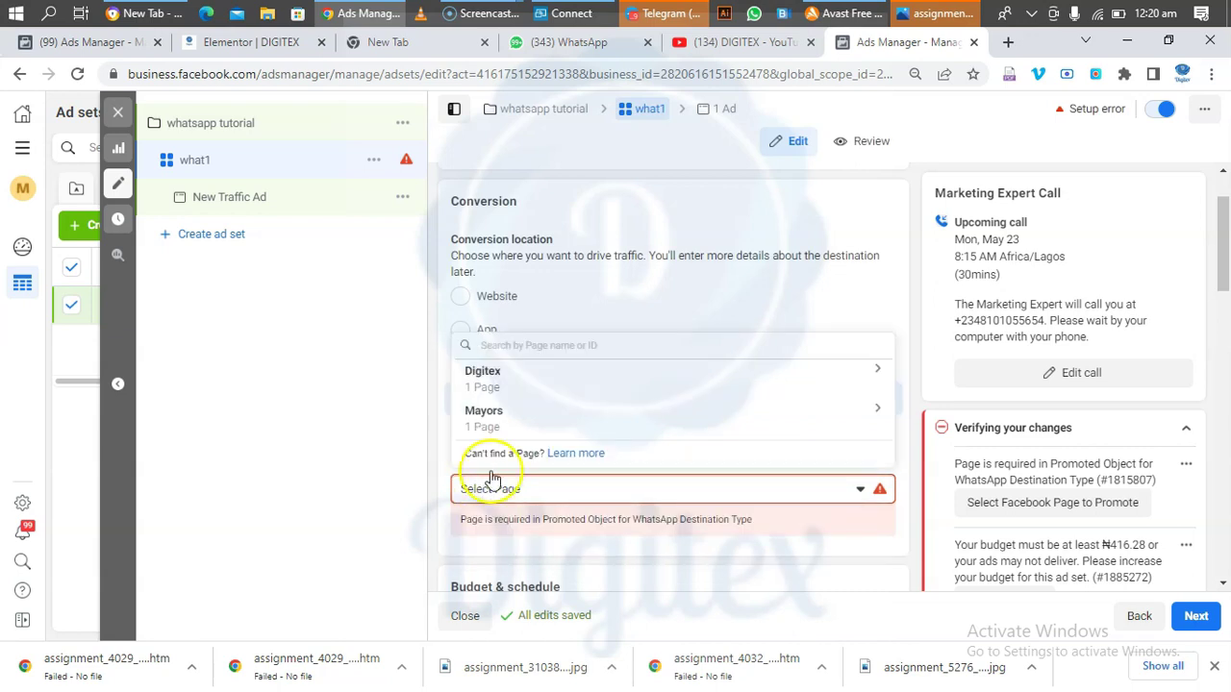
click(489, 378)
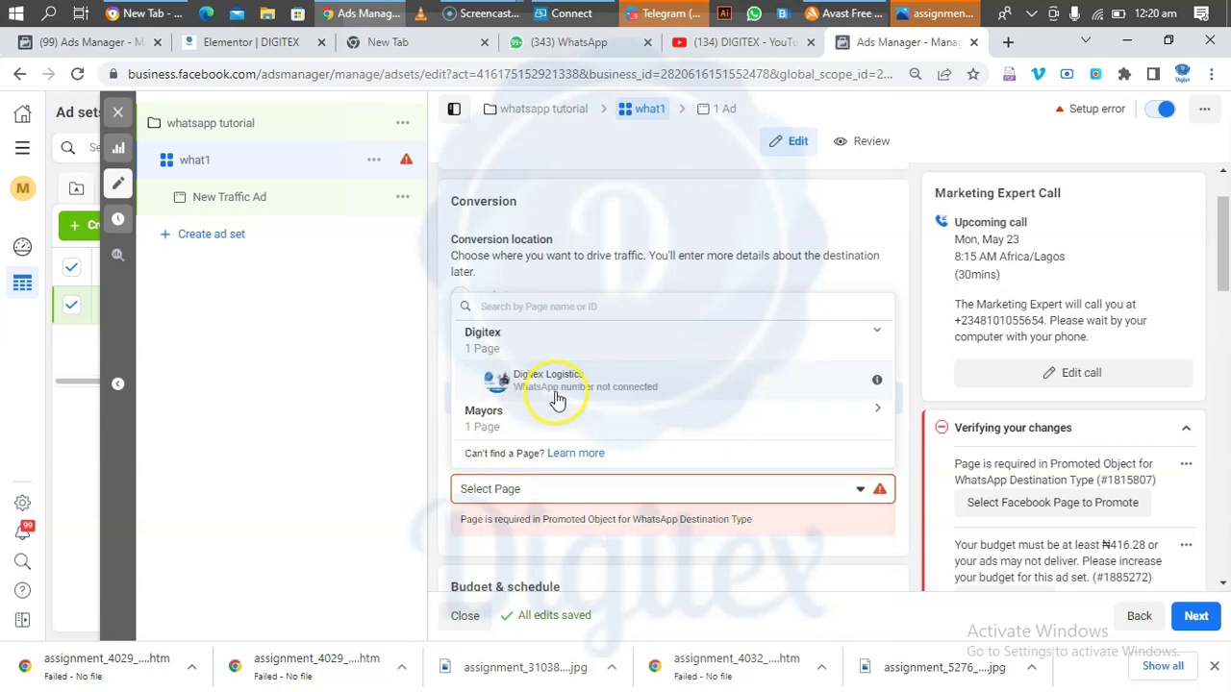
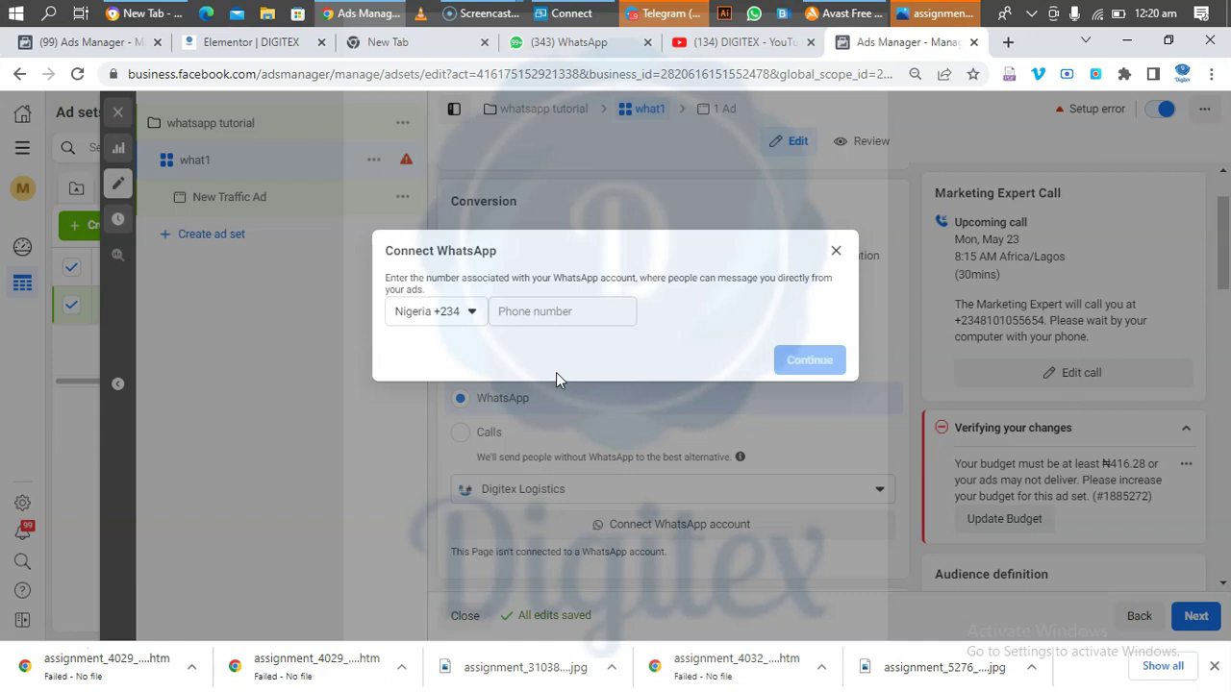
click(519, 306)
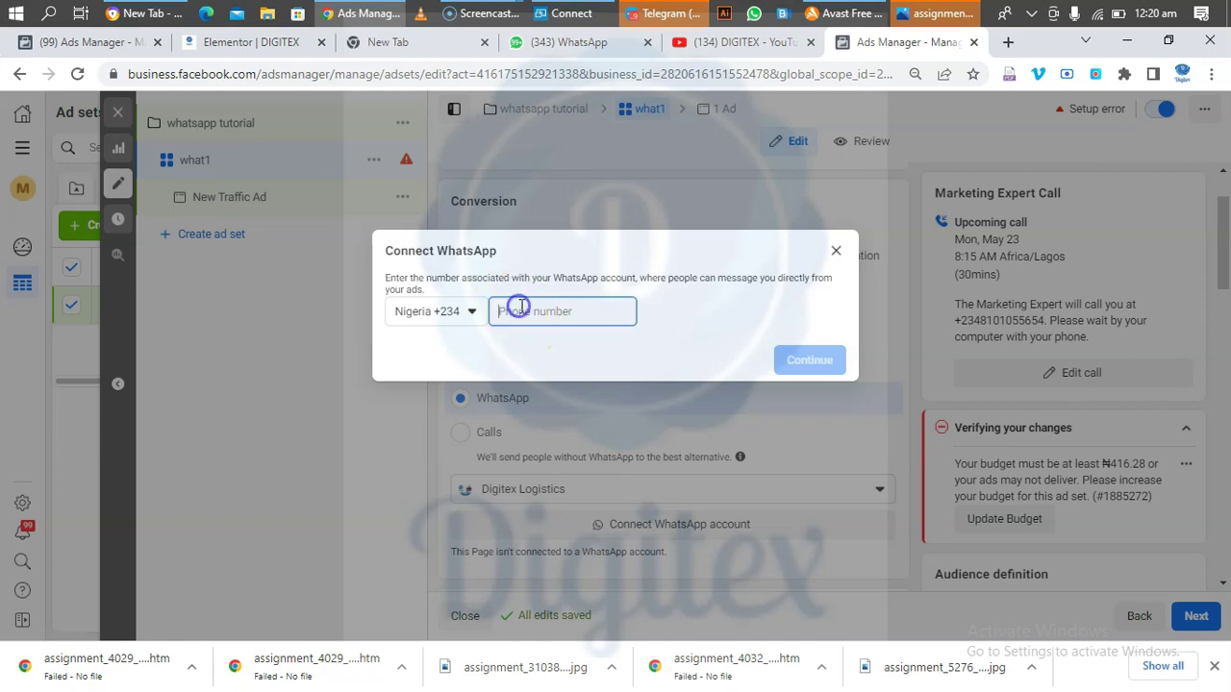
click(423, 323)
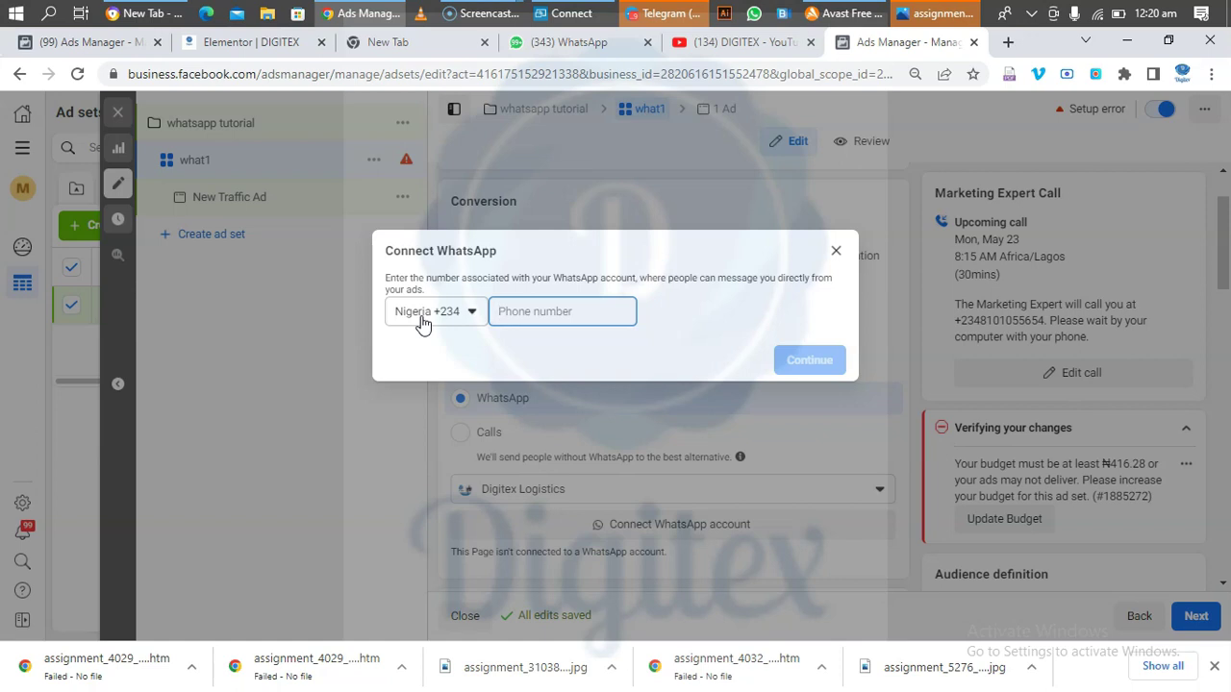
click(423, 323)
click(836, 251)
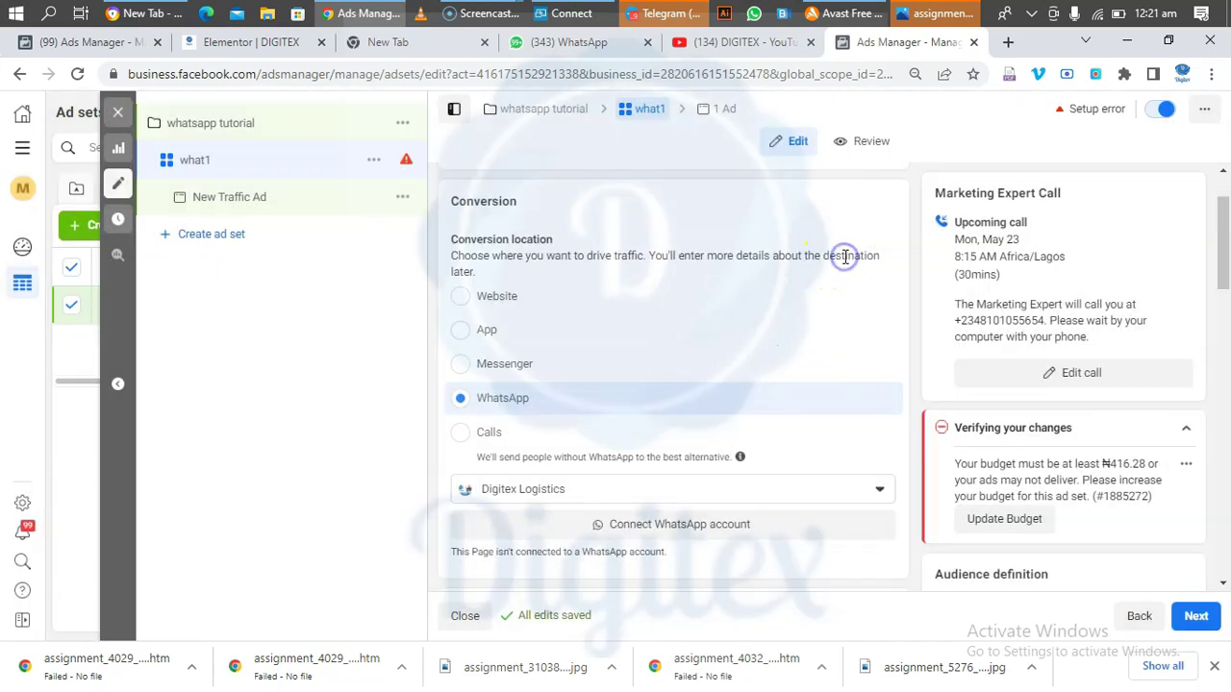
Step: Choose the Digitex Value-added Page under Mayors as the Page for the WhatsApp destination
click(581, 500)
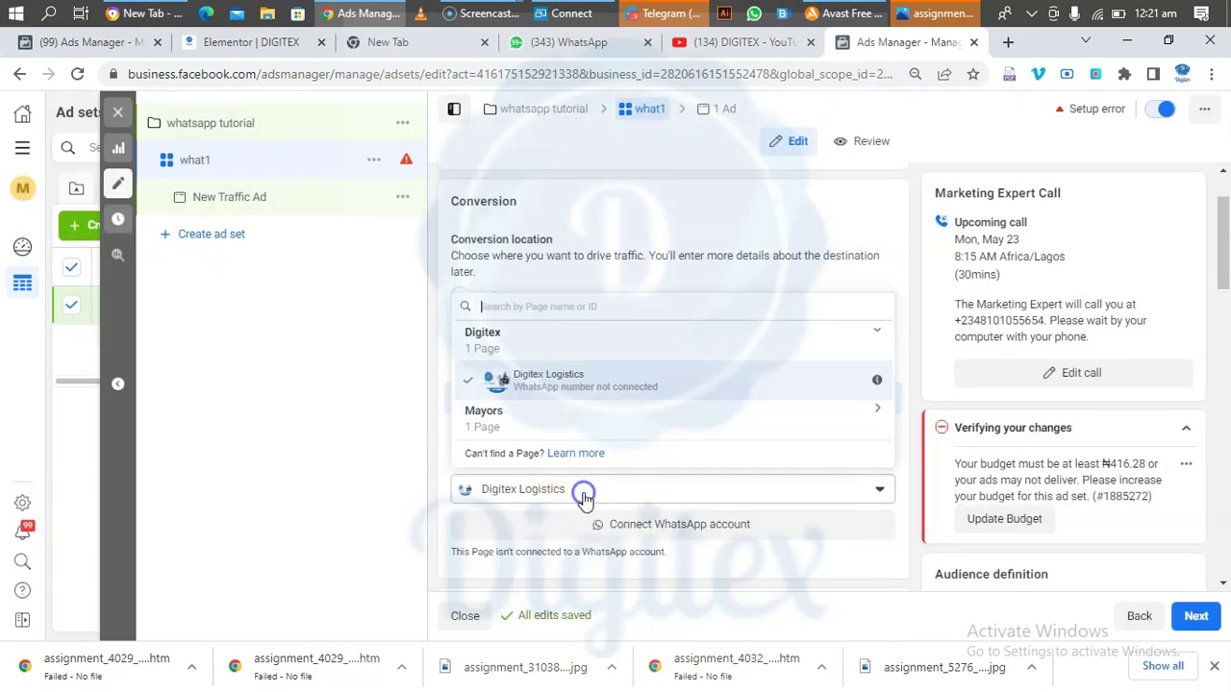
click(531, 421)
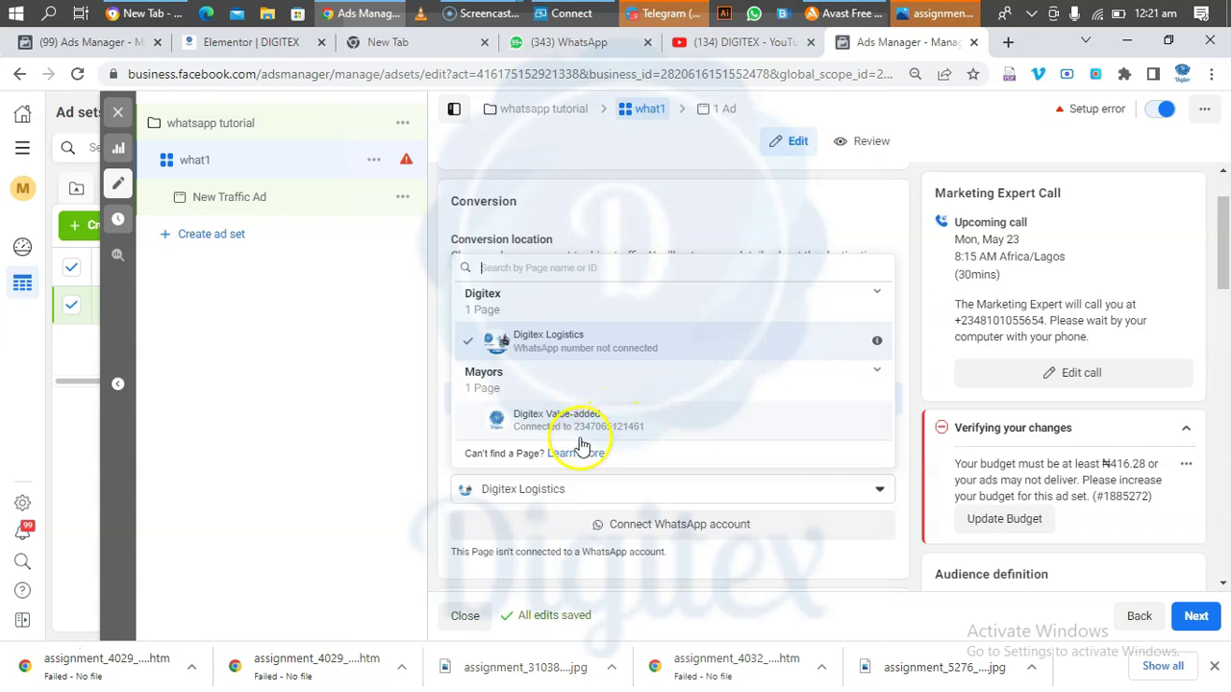
click(633, 430)
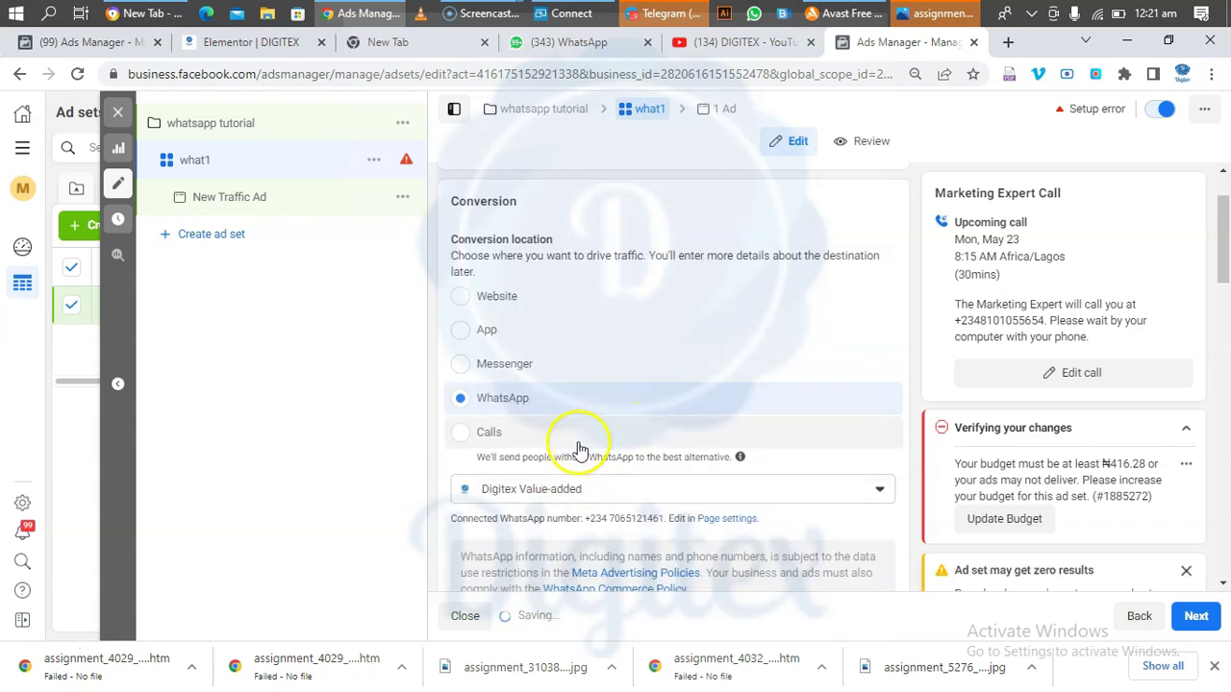
Step: Review the WhatsApp conversion settings, the Page's connected number, the policy notes and the start of the budget section
scroll(589, 459, down, 1)
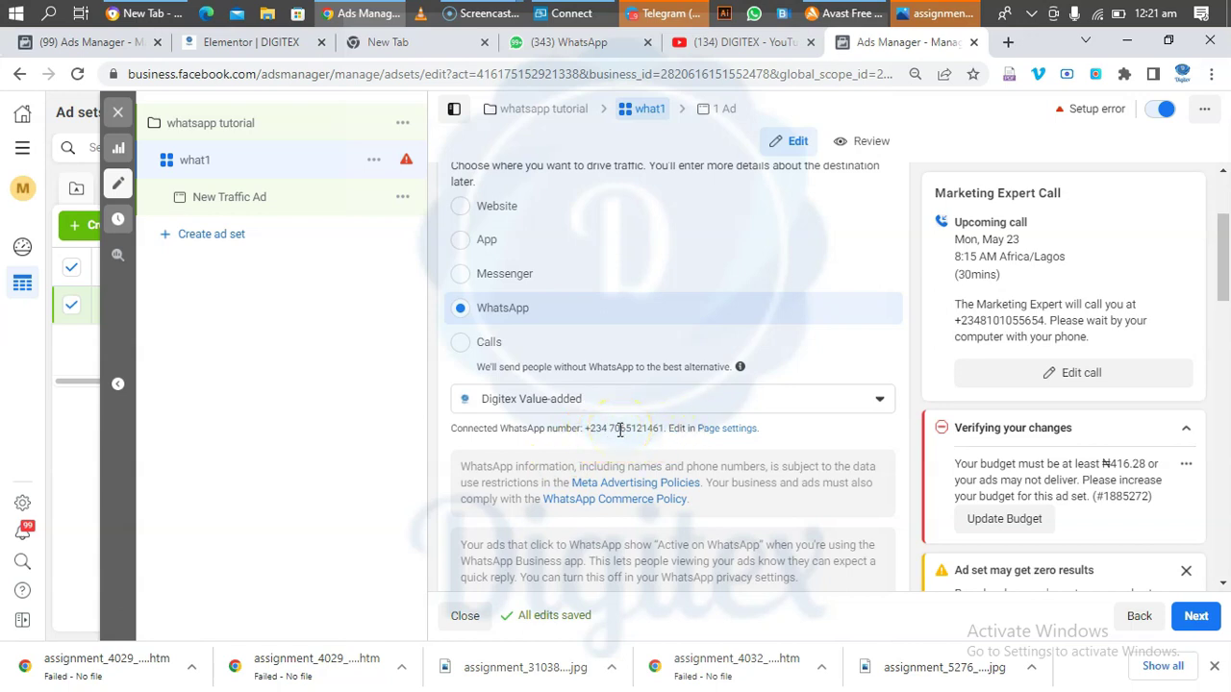
scroll(620, 432, down, 1)
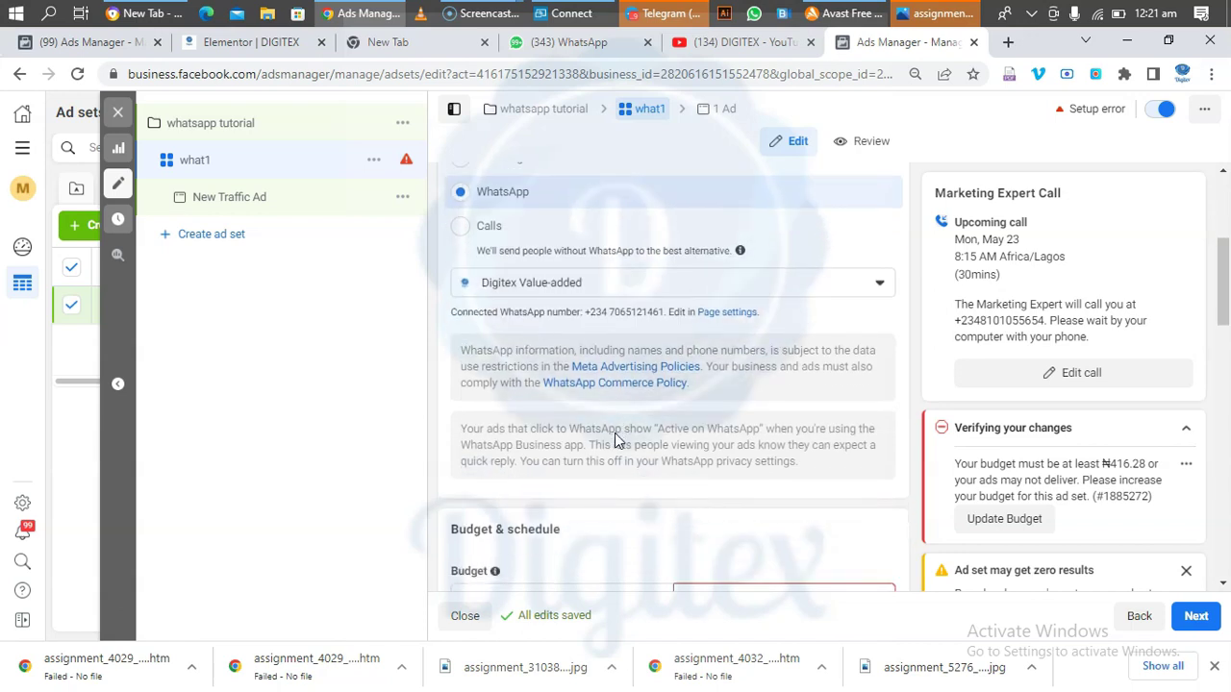
scroll(614, 440, down, 2)
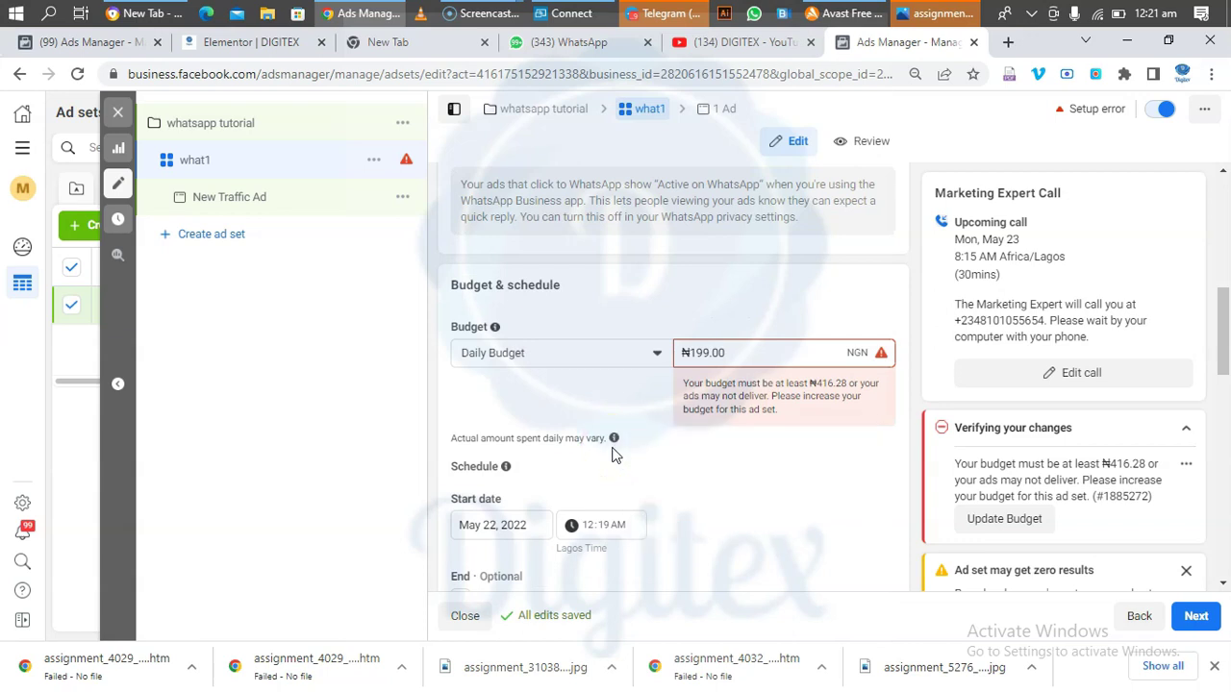
scroll(618, 298, up, 2)
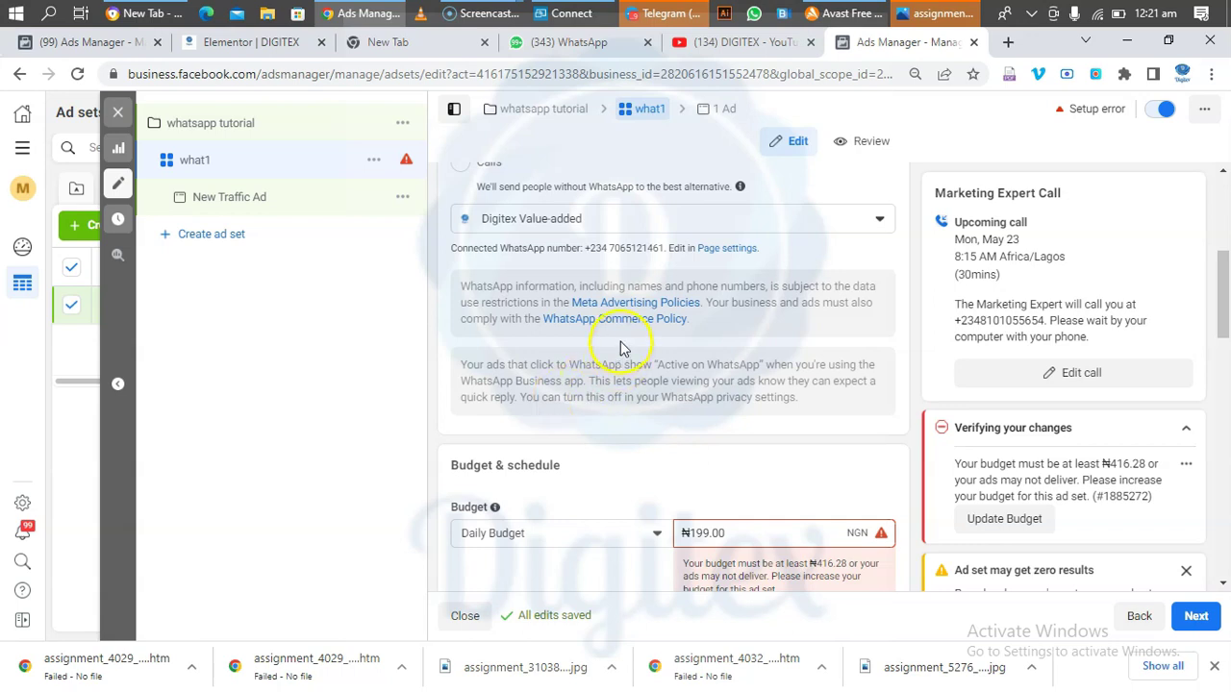
scroll(635, 366, down, 2)
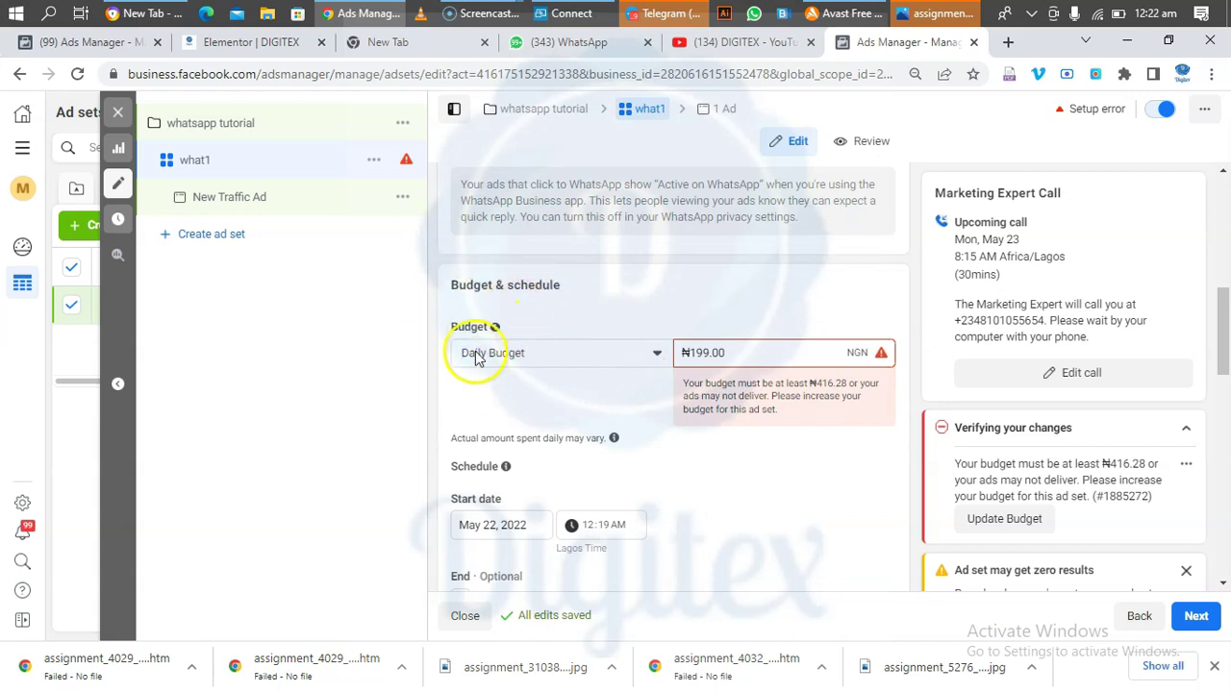
scroll(538, 377, up, 6)
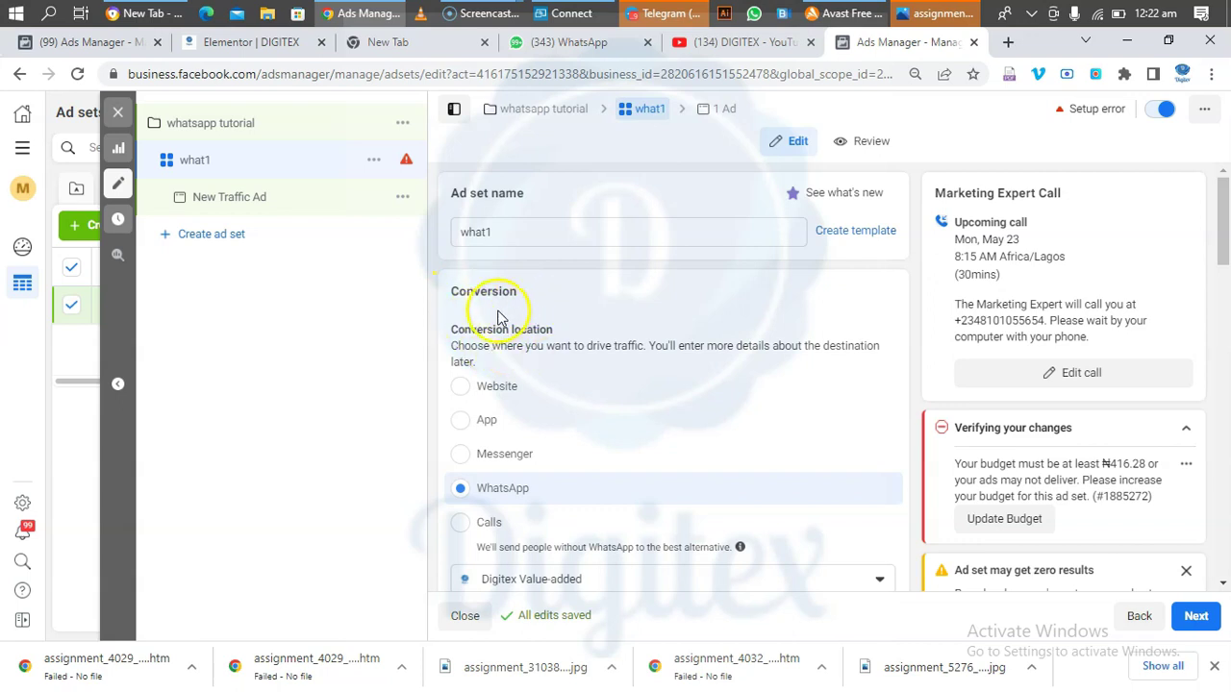
scroll(508, 321, down, 1)
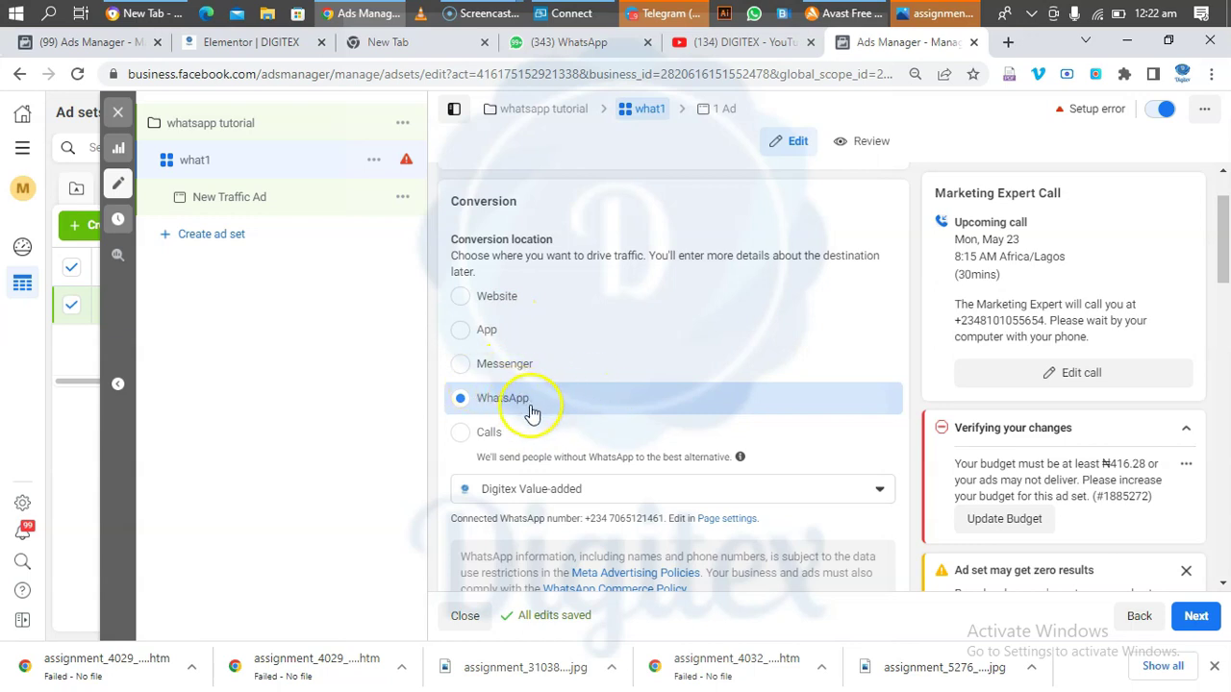
scroll(543, 414, down, 1)
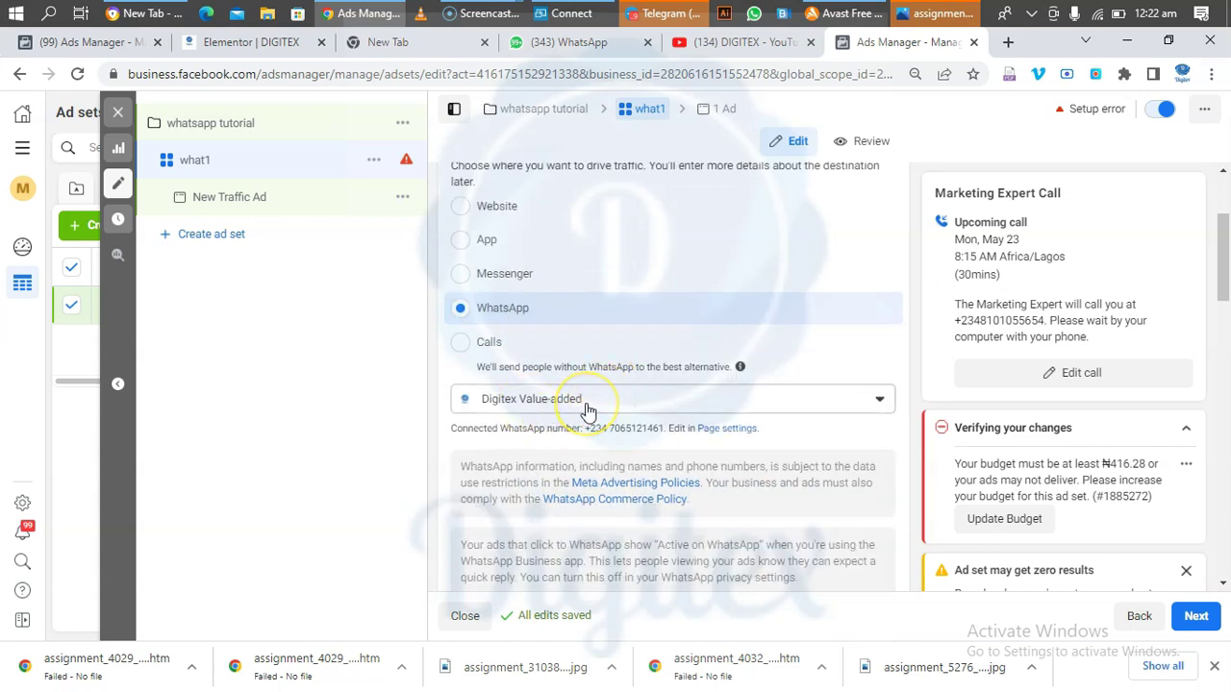
click(626, 432)
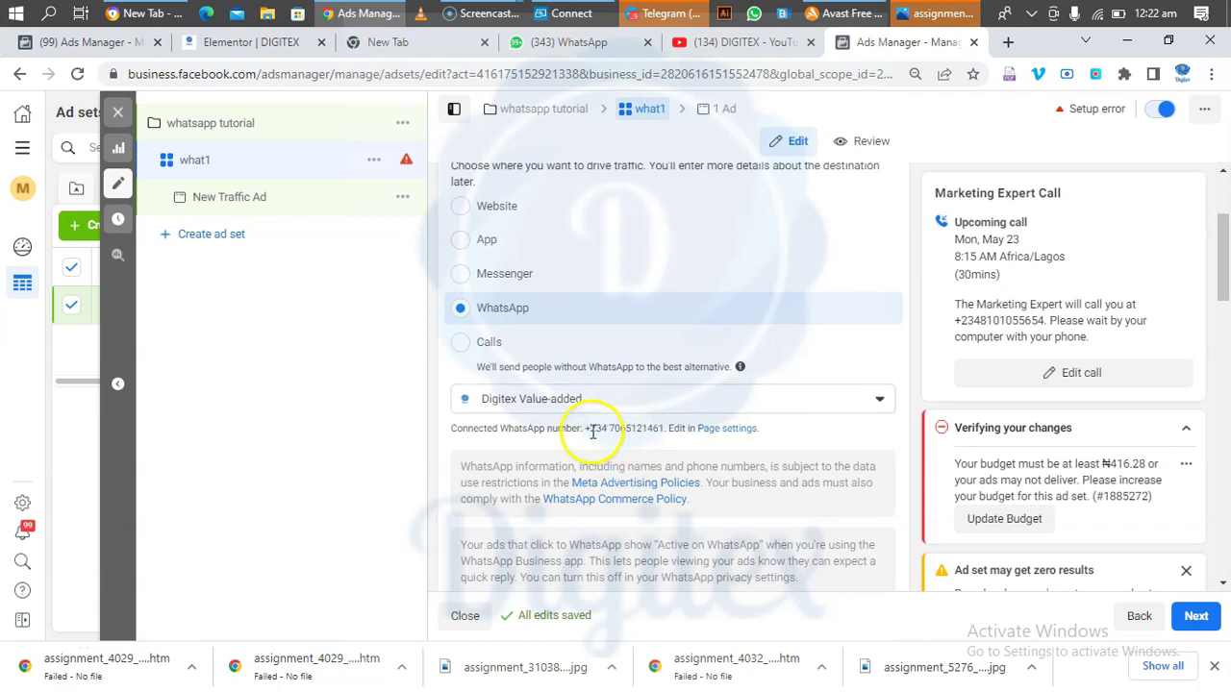
Step: Set the ad set's daily budget to 500 NGN
scroll(581, 446, down, 3)
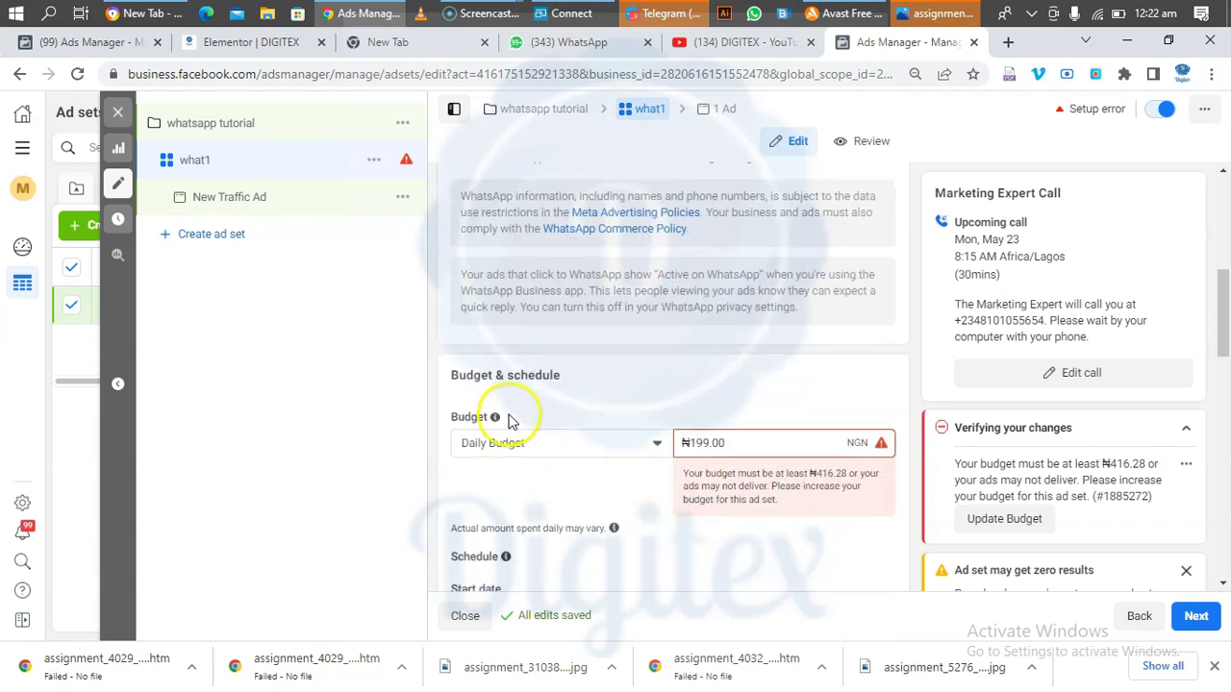
click(746, 442)
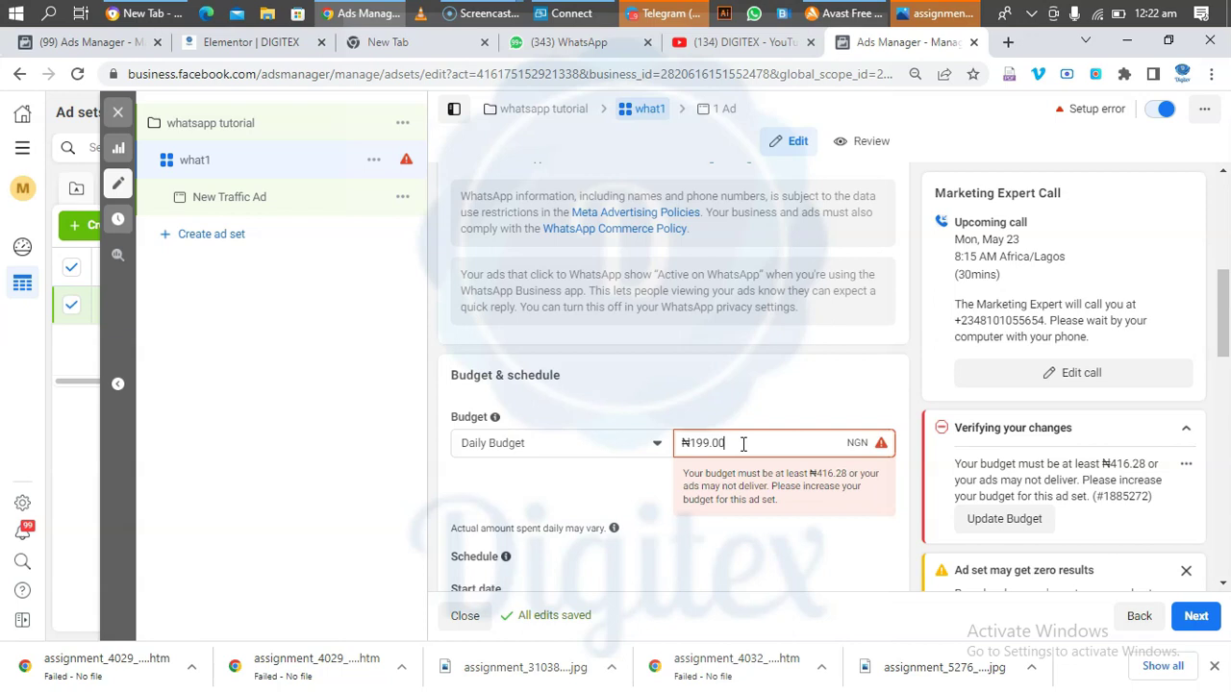
key(BackSpace)
key(BackSpace)
key(BackSpace)
key(BackSpace)
text(500)
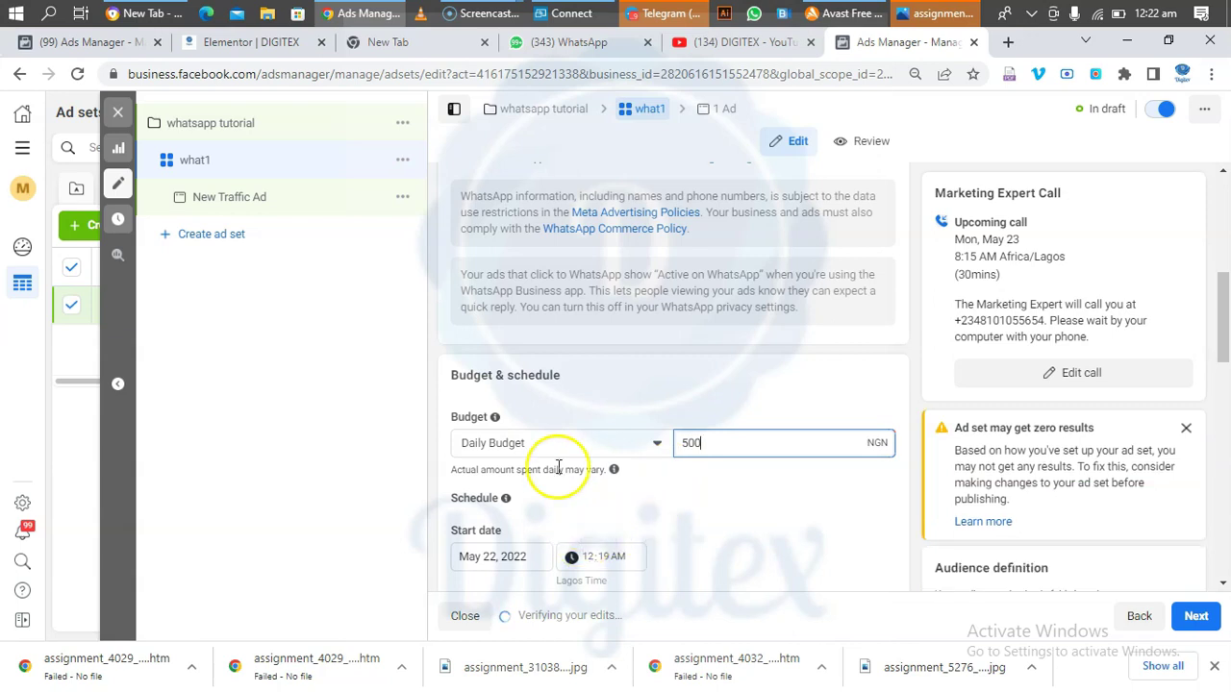
Step: Review the ad set's start and end date options and the location, age and gender settings of its audience
scroll(730, 439, down, 1)
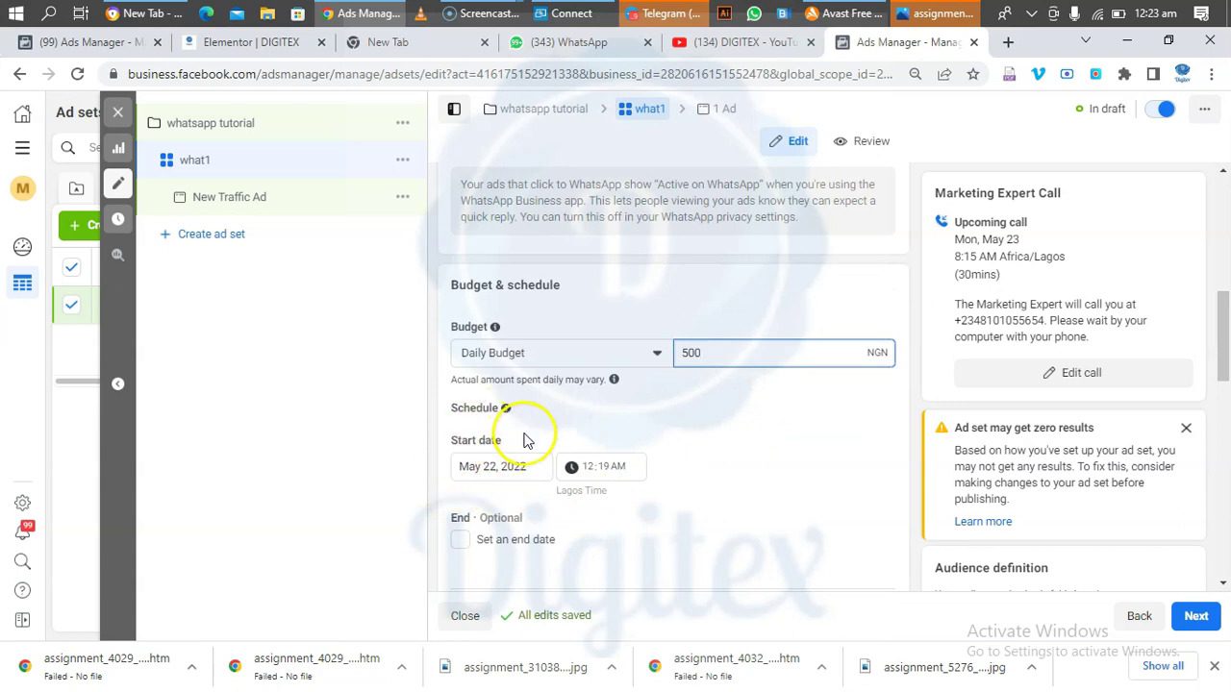
scroll(522, 442, down, 2)
scroll(523, 443, down, 2)
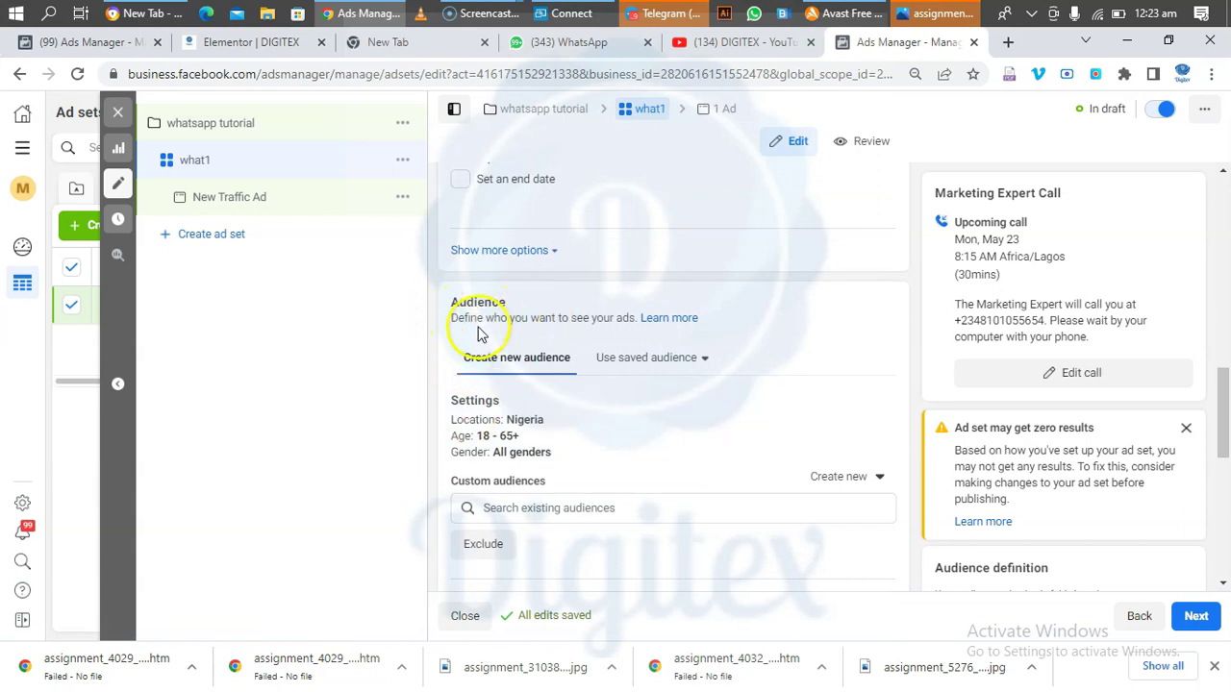
scroll(484, 332, down, 1)
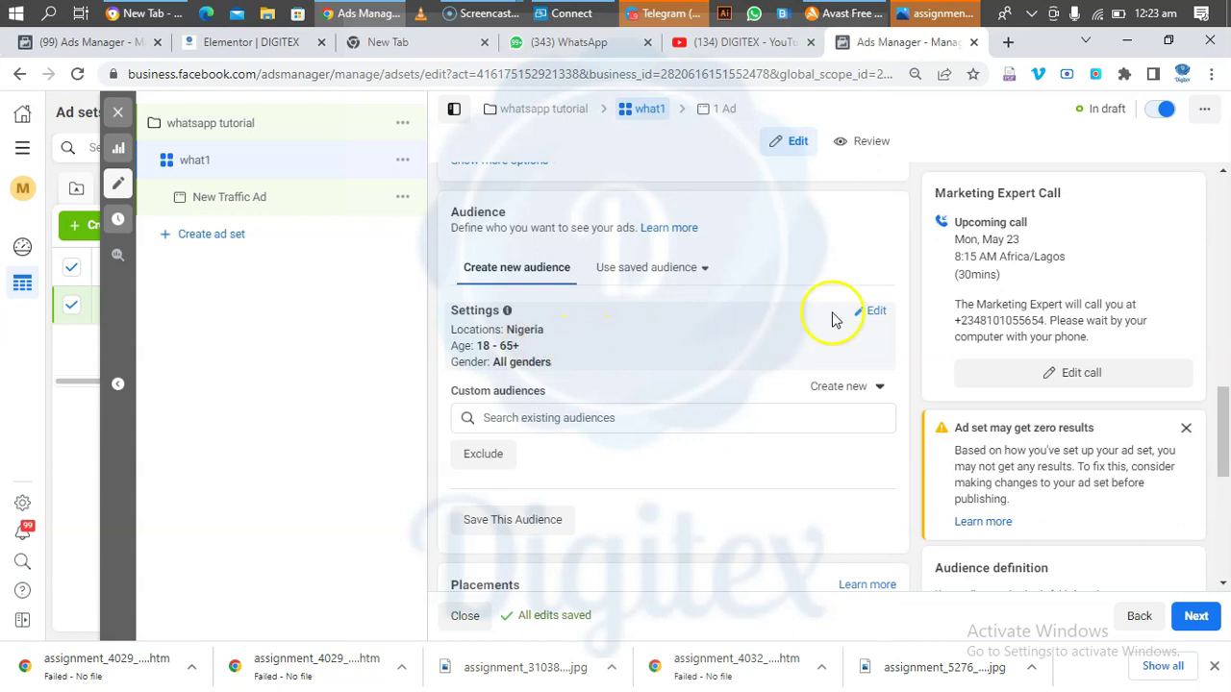
click(473, 361)
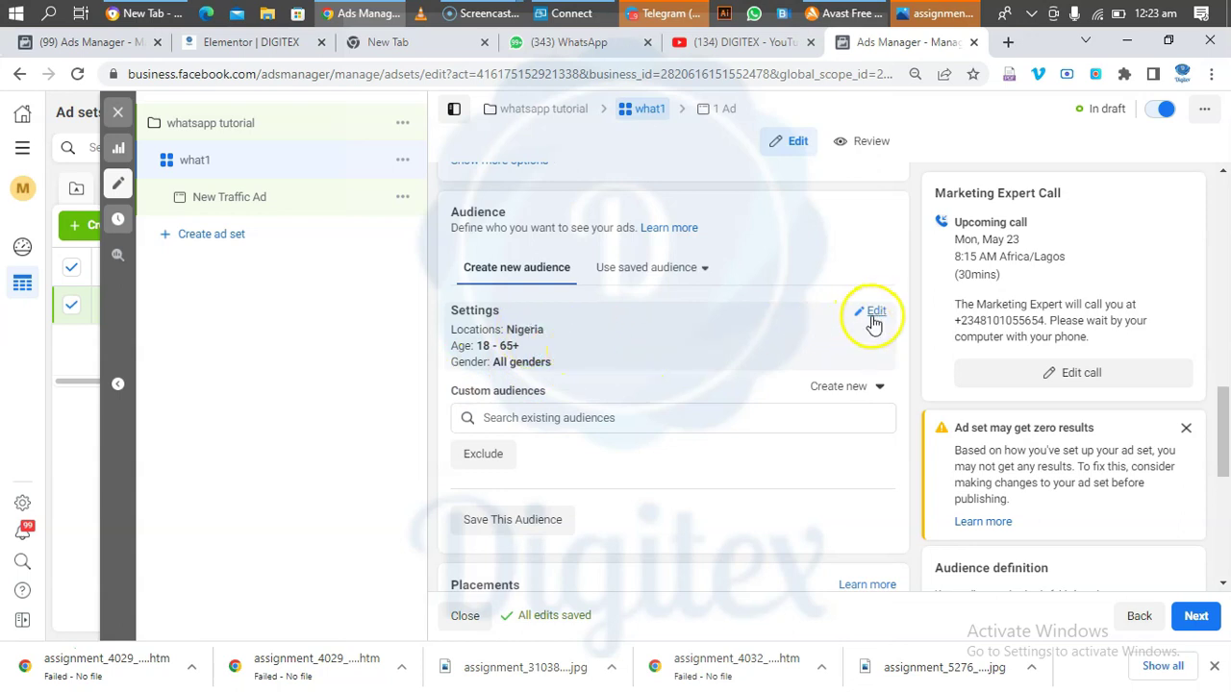
scroll(639, 455, down, 1)
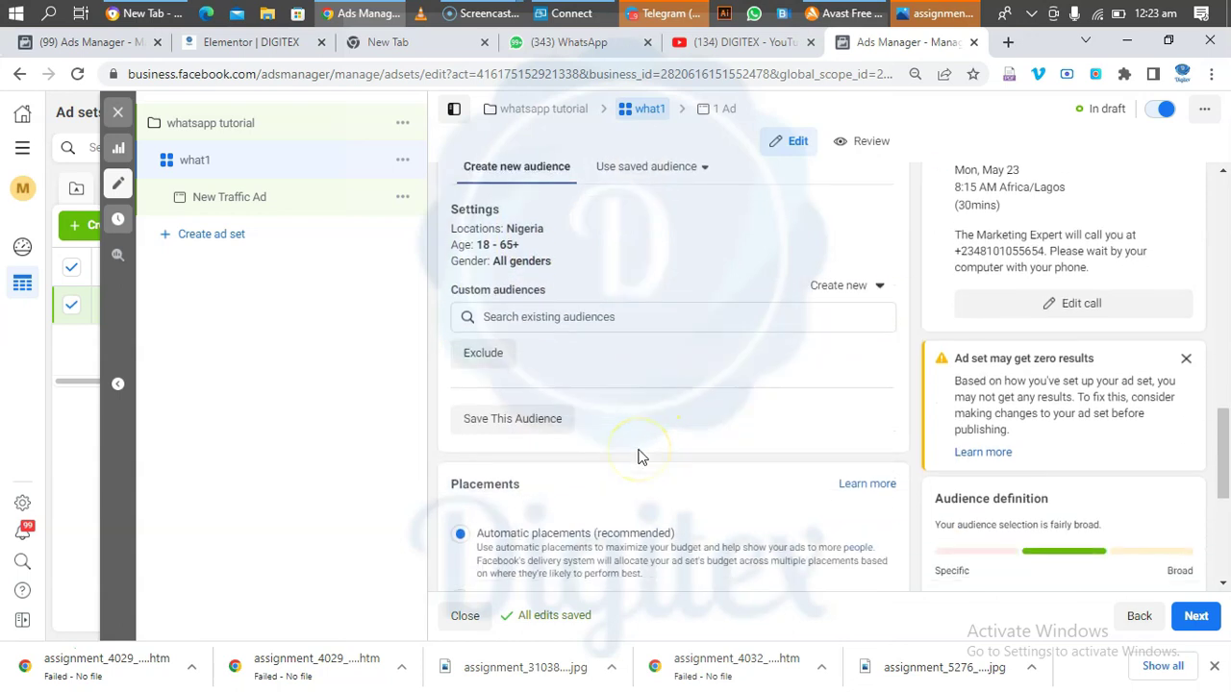
Step: Switch the ad set to manual placements and look over the available platforms and placement types
scroll(640, 455, down, 3)
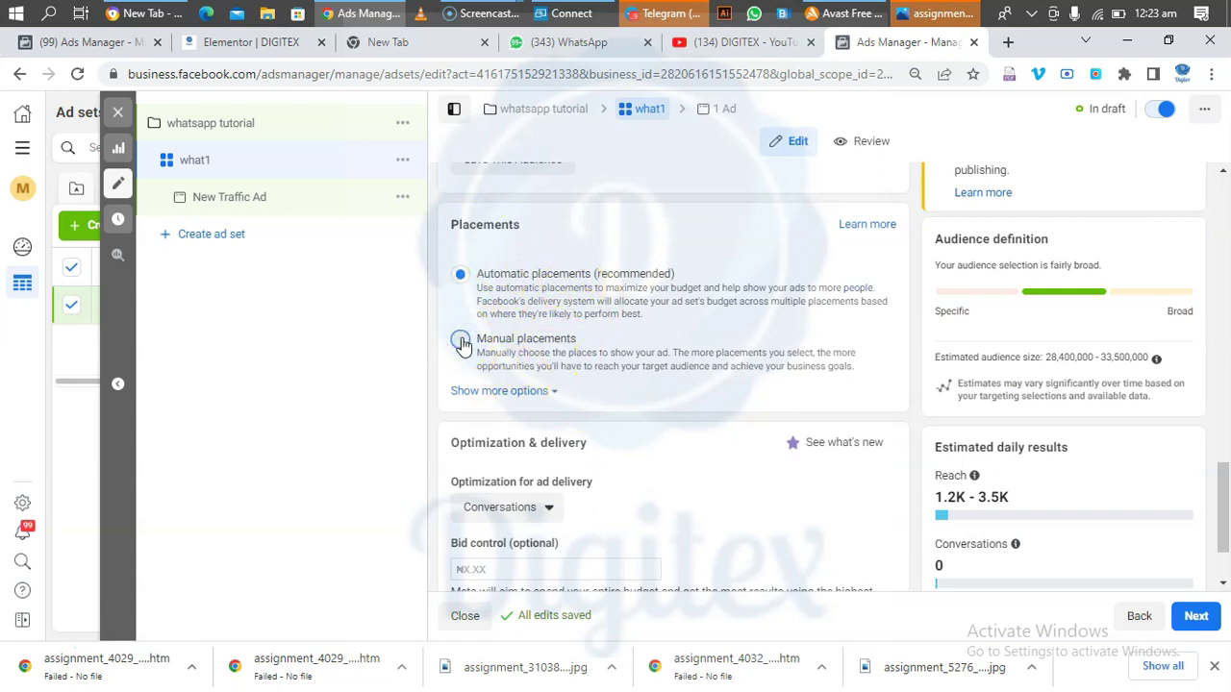
click(541, 338)
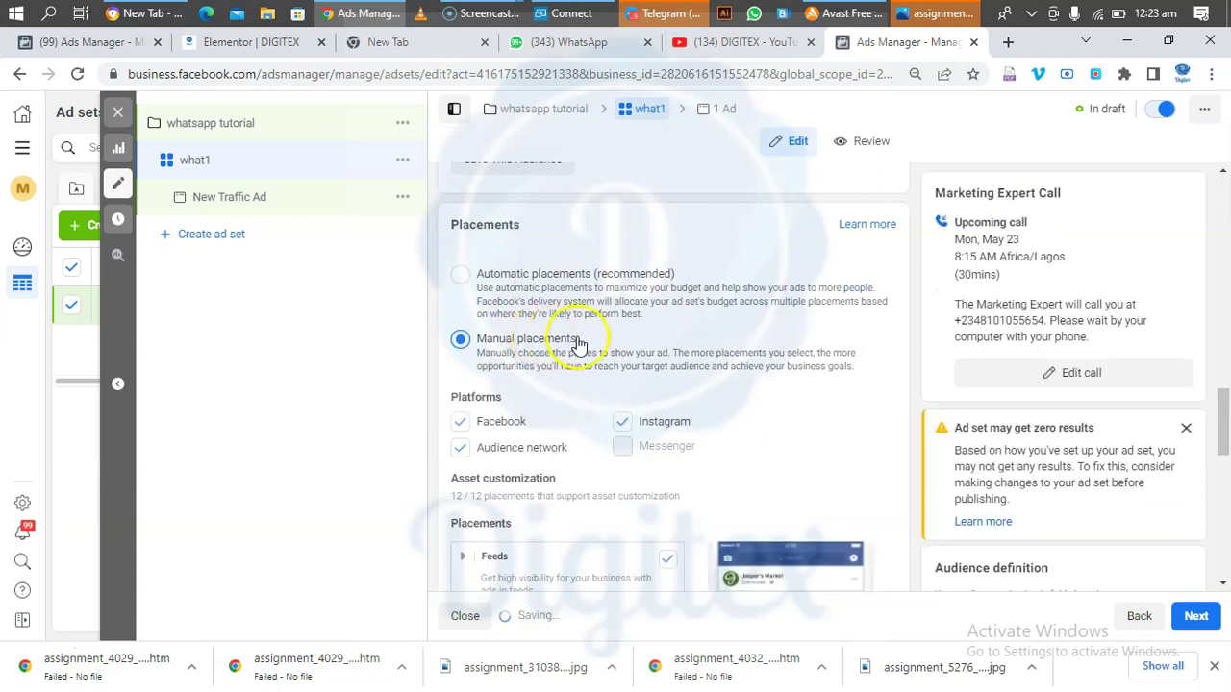
scroll(578, 343, down, 1)
scroll(578, 343, down, 1)
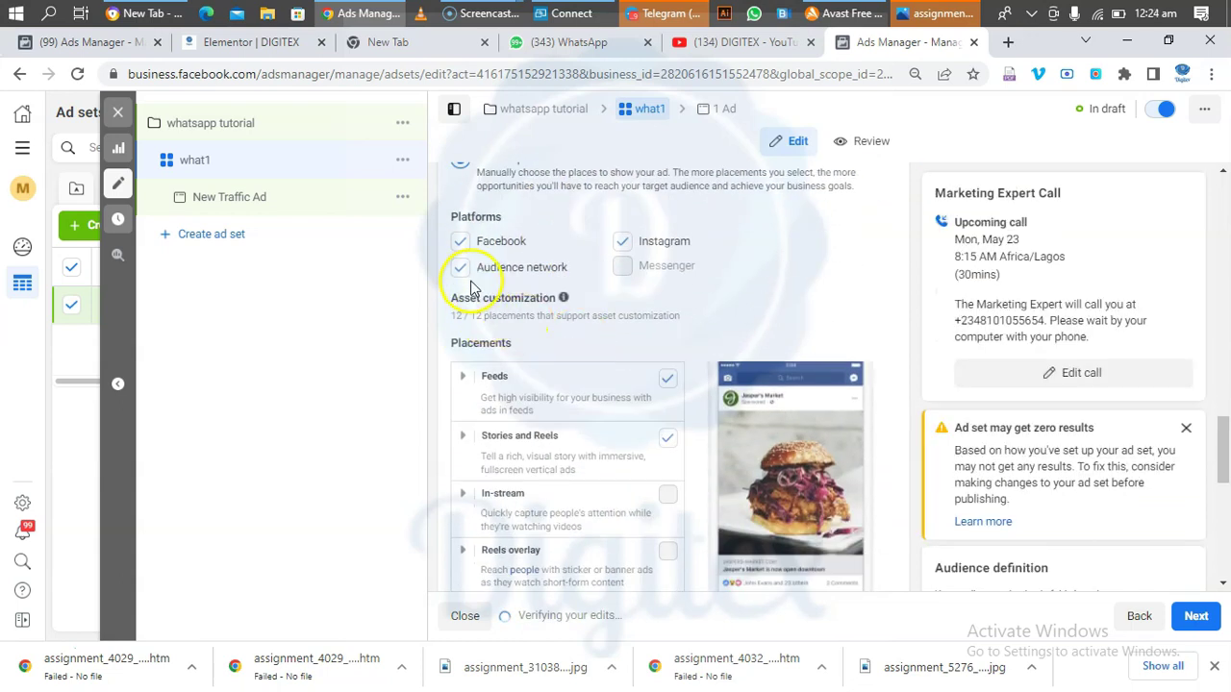
scroll(552, 246, up, 3)
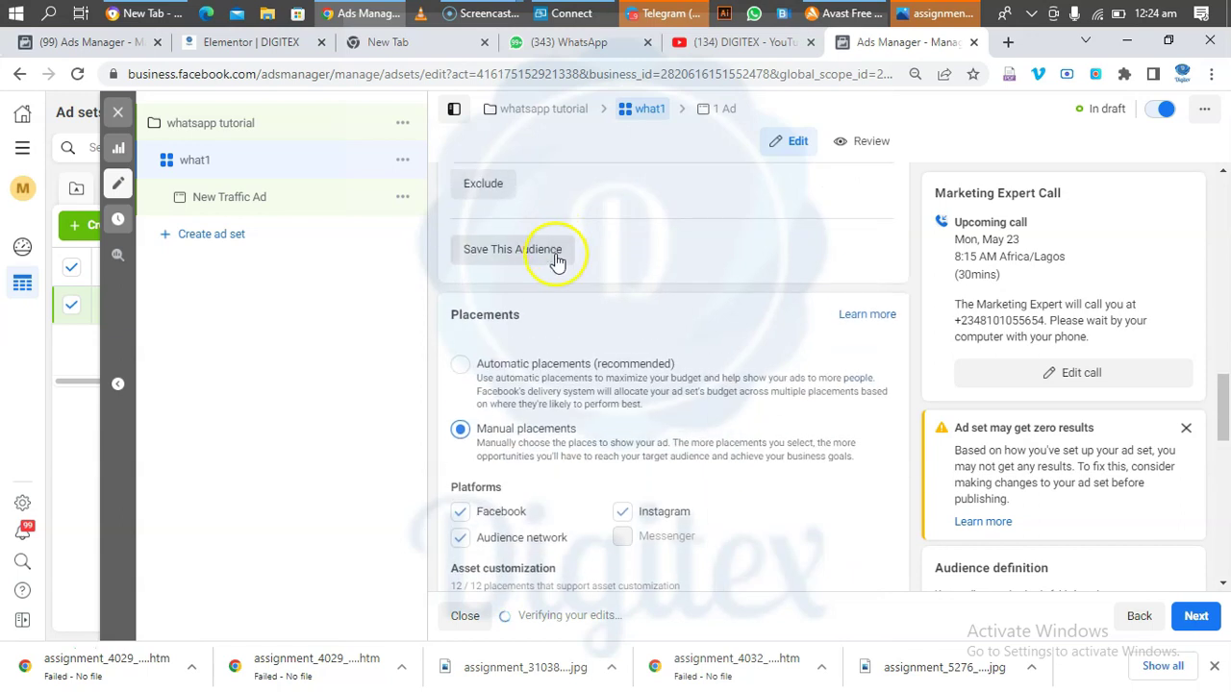
scroll(563, 317, down, 1)
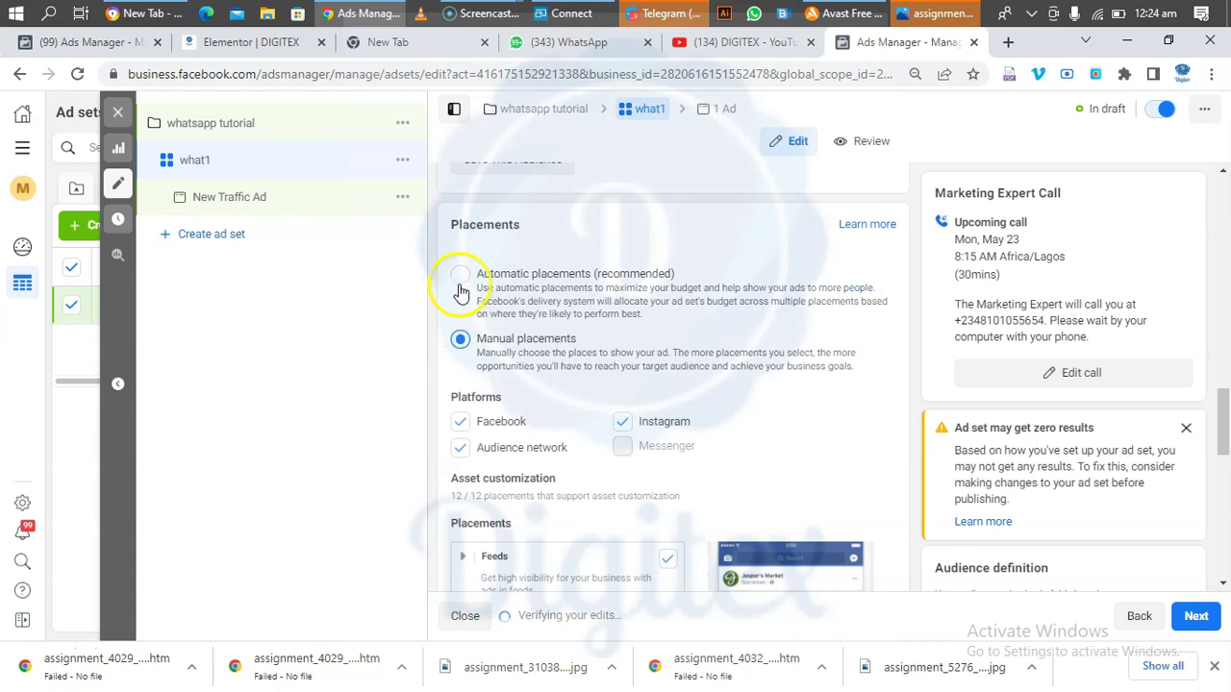
Step: Switch the ad set back to automatic placements, look over its optimization and delivery section, and continue to the New Traffic Ad settings
scroll(492, 467, down, 2)
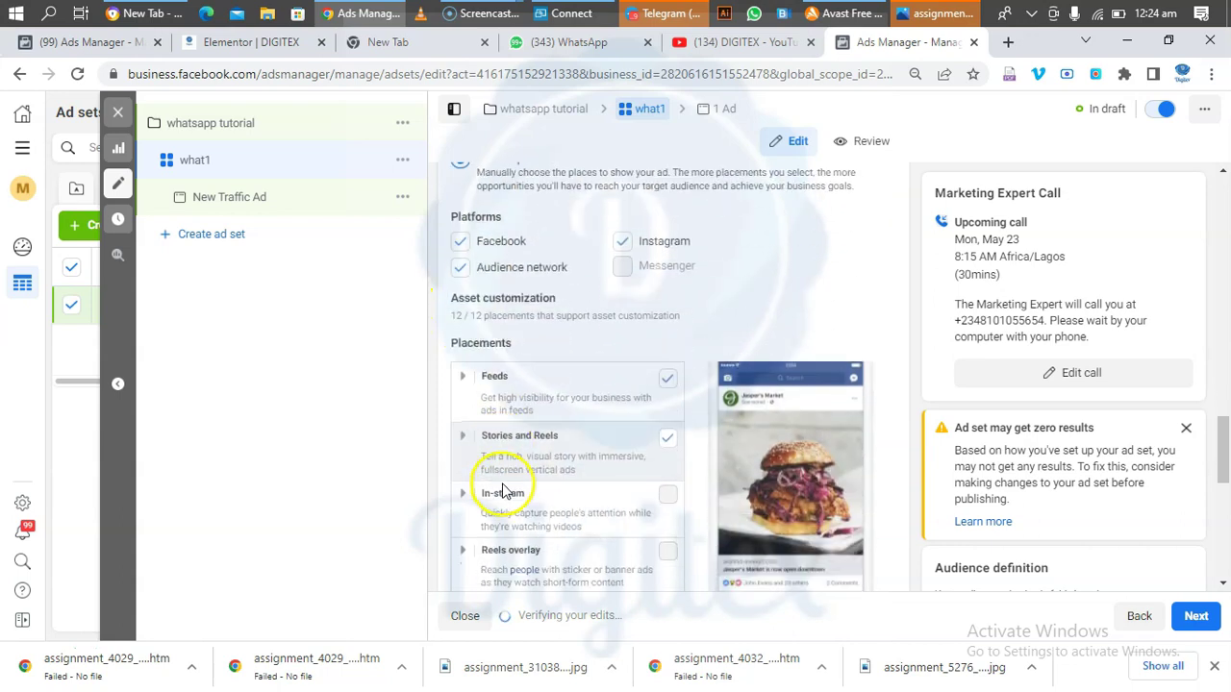
scroll(481, 460, up, 4)
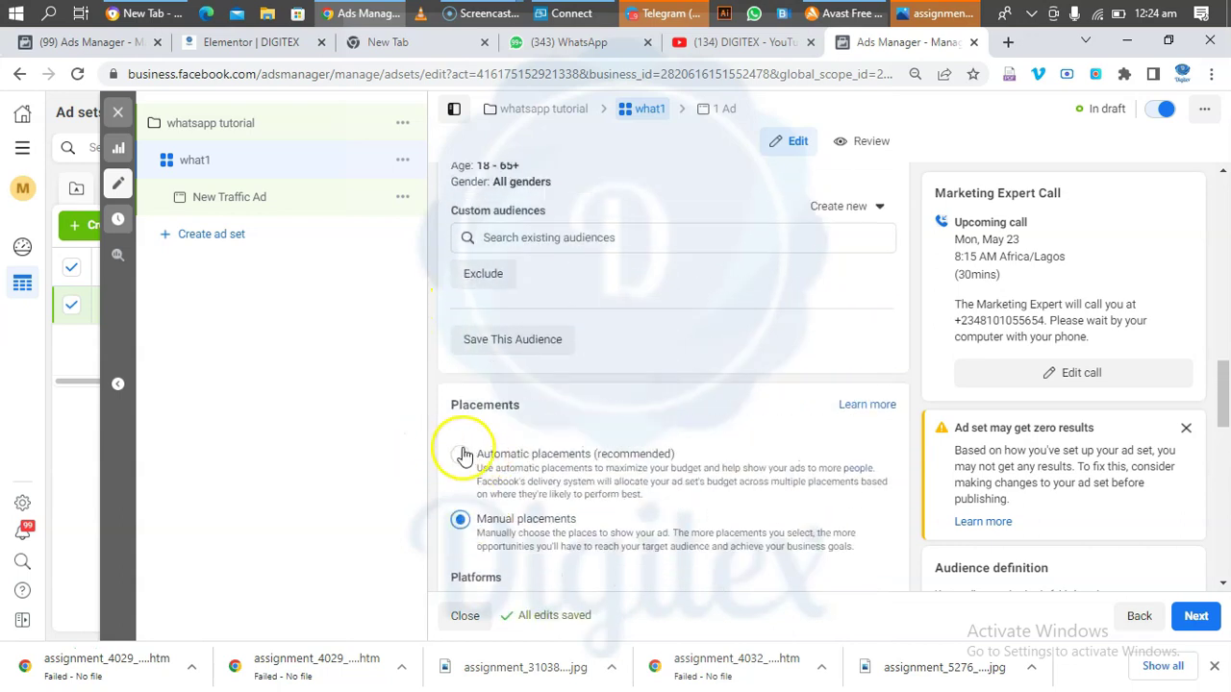
click(464, 454)
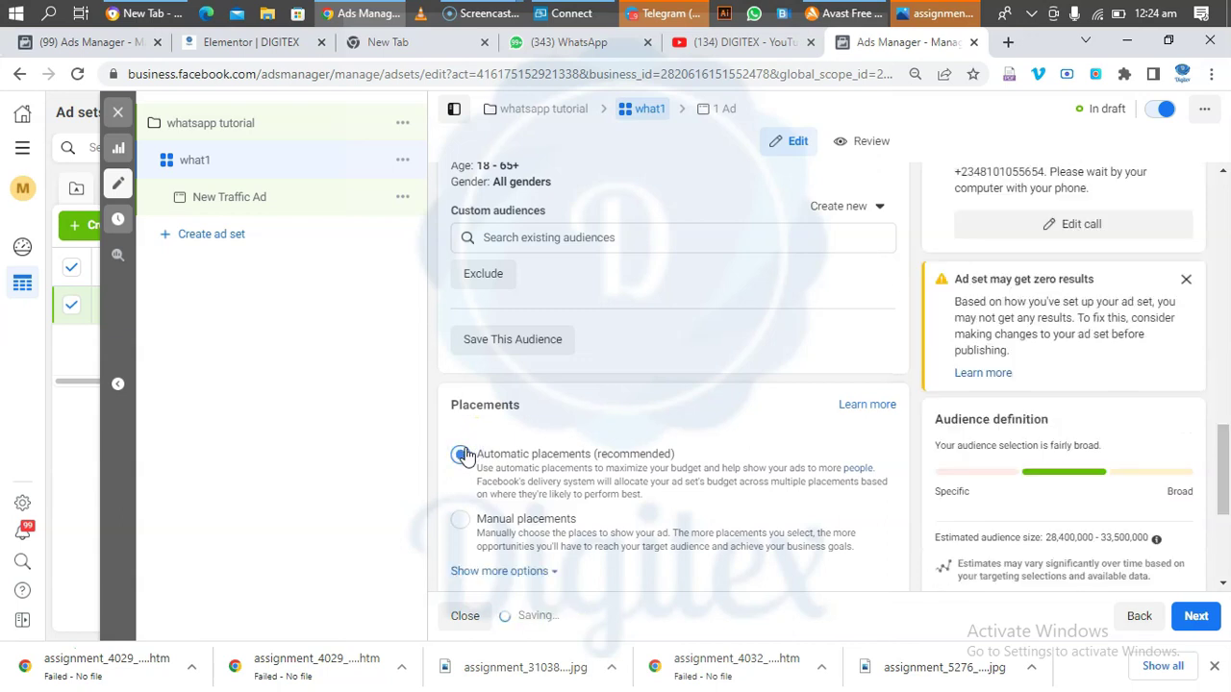
scroll(514, 459, down, 3)
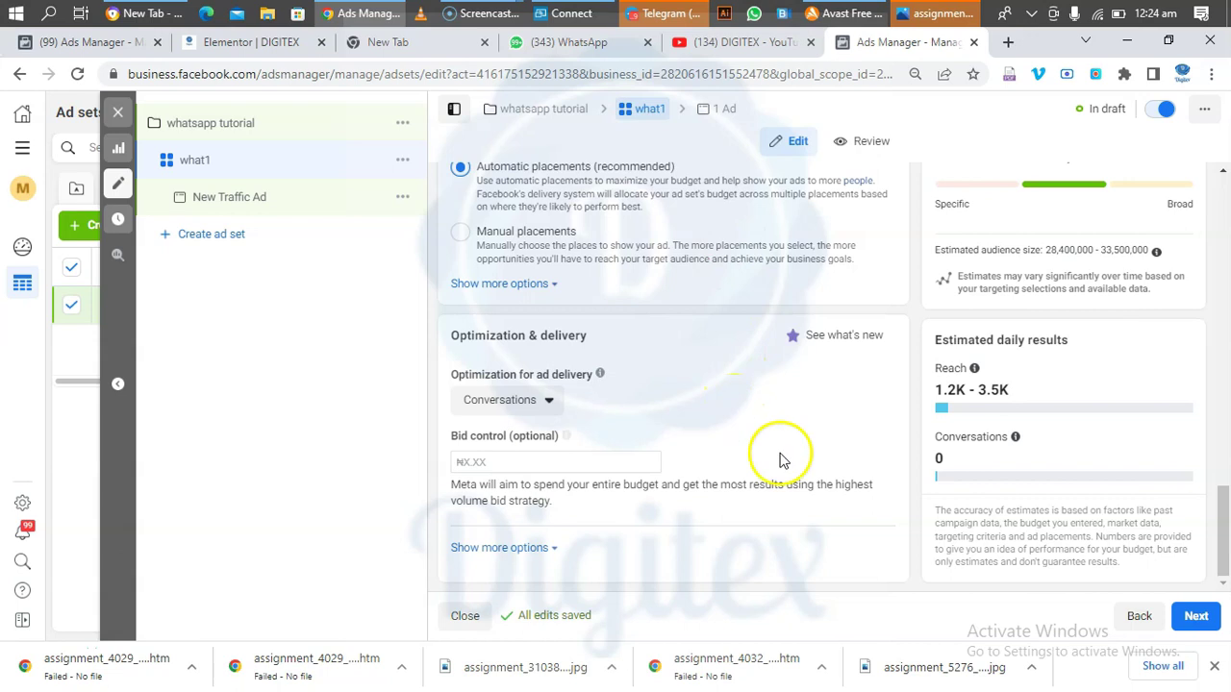
click(1209, 627)
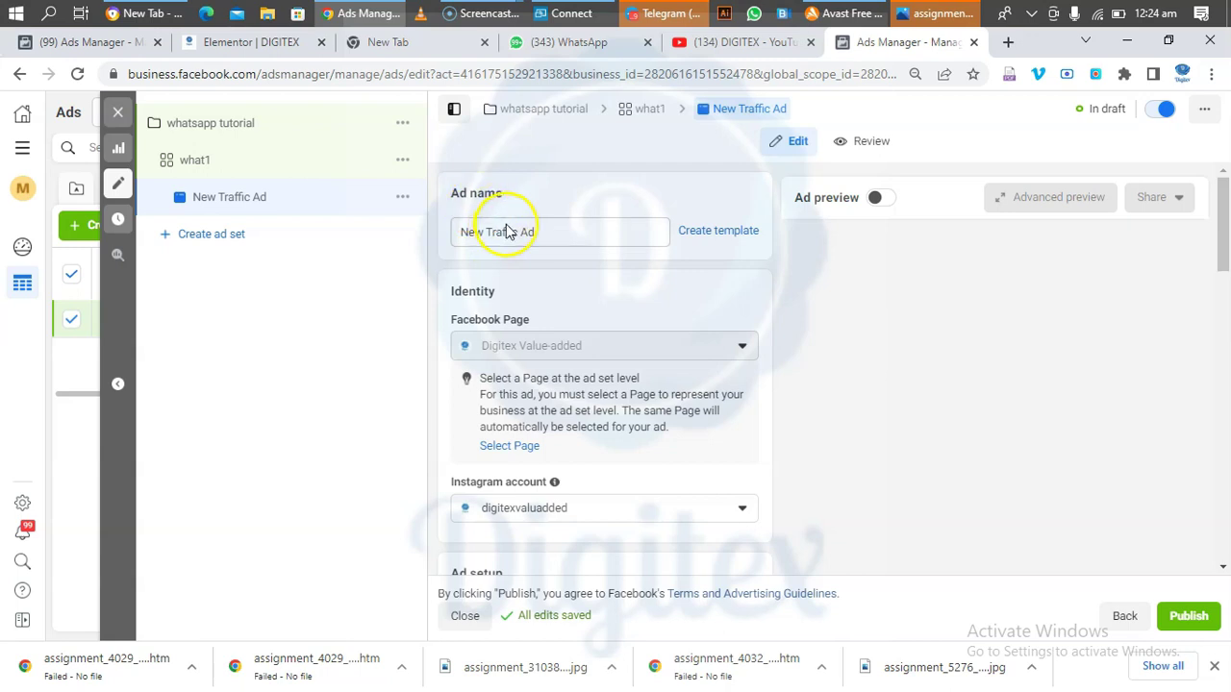
Step: Review the ad's Facebook Page and Instagram account, its ad setup, and the creative source and format options
scroll(516, 366, down, 1)
scroll(516, 365, down, 1)
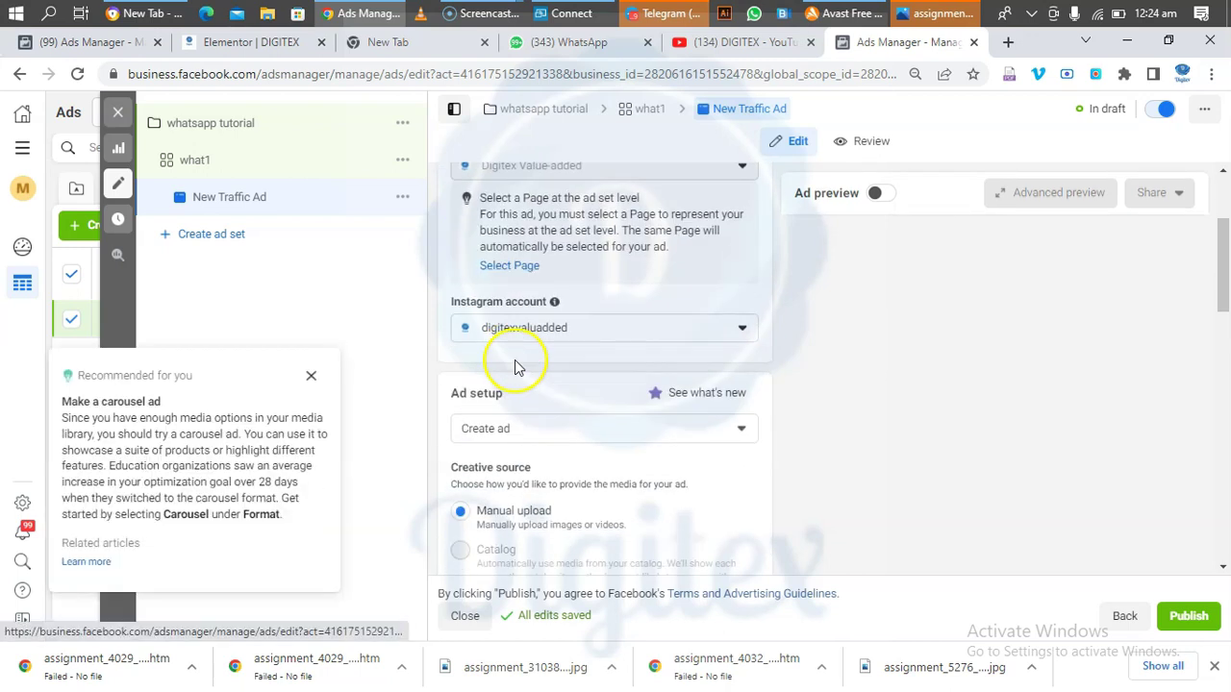
scroll(516, 363, down, 1)
scroll(516, 362, down, 1)
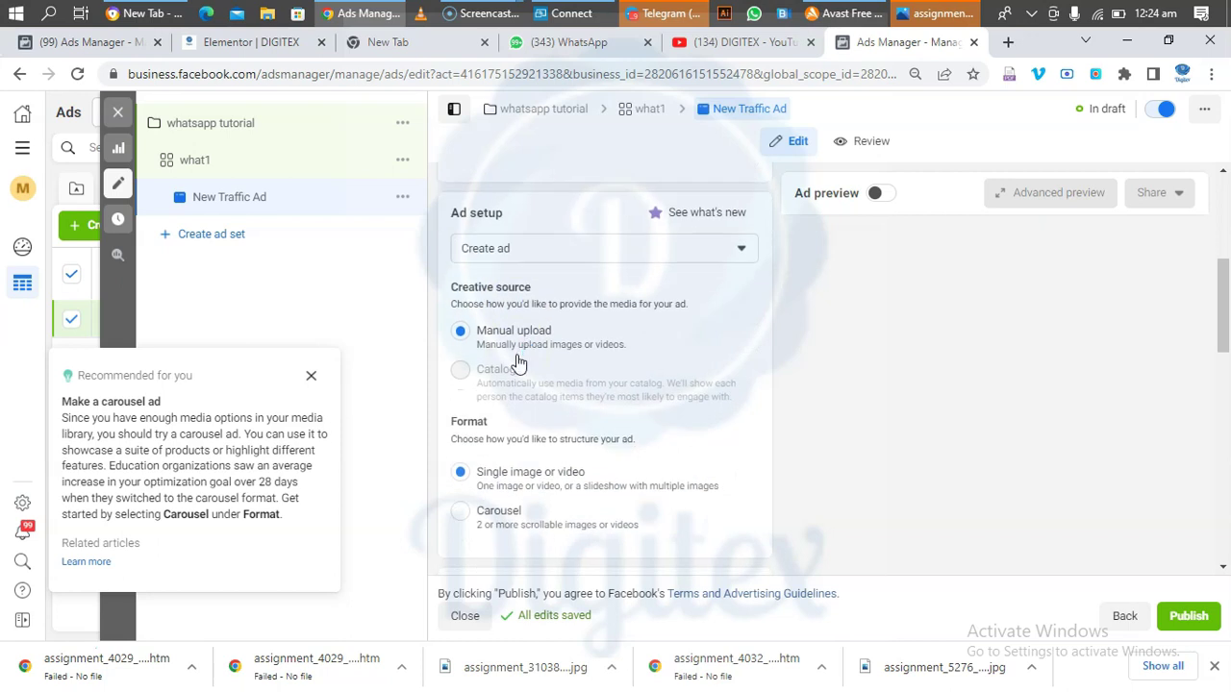
scroll(517, 361, down, 2)
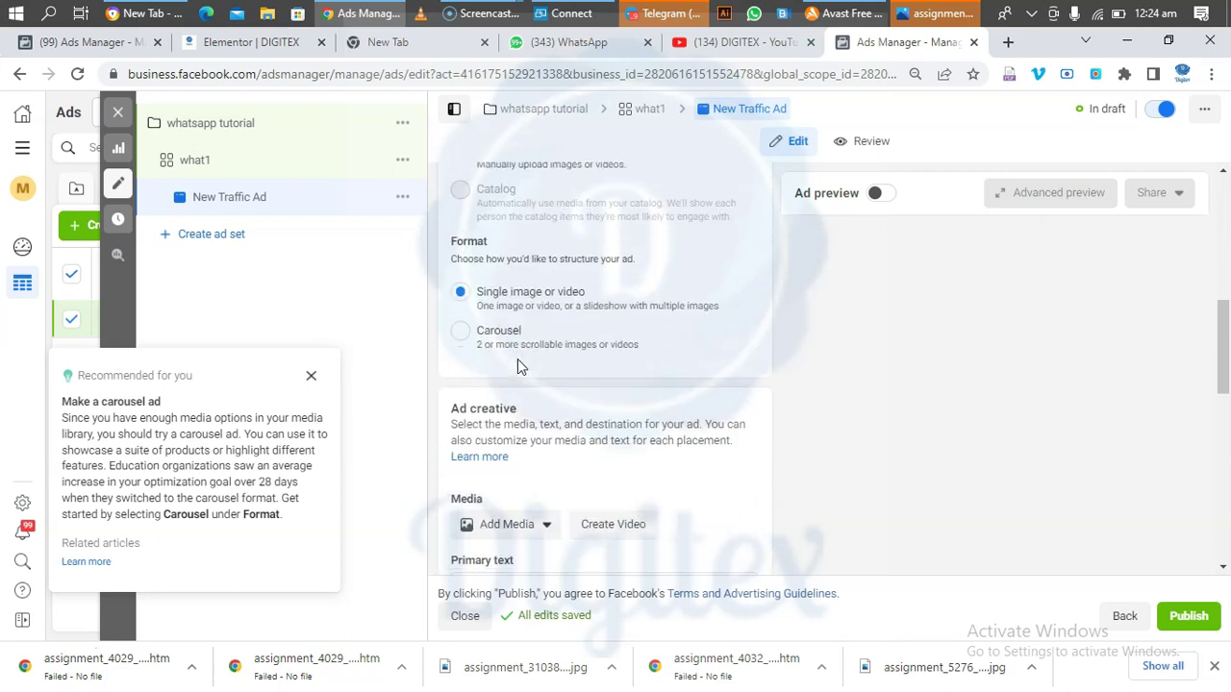
scroll(517, 359, up, 2)
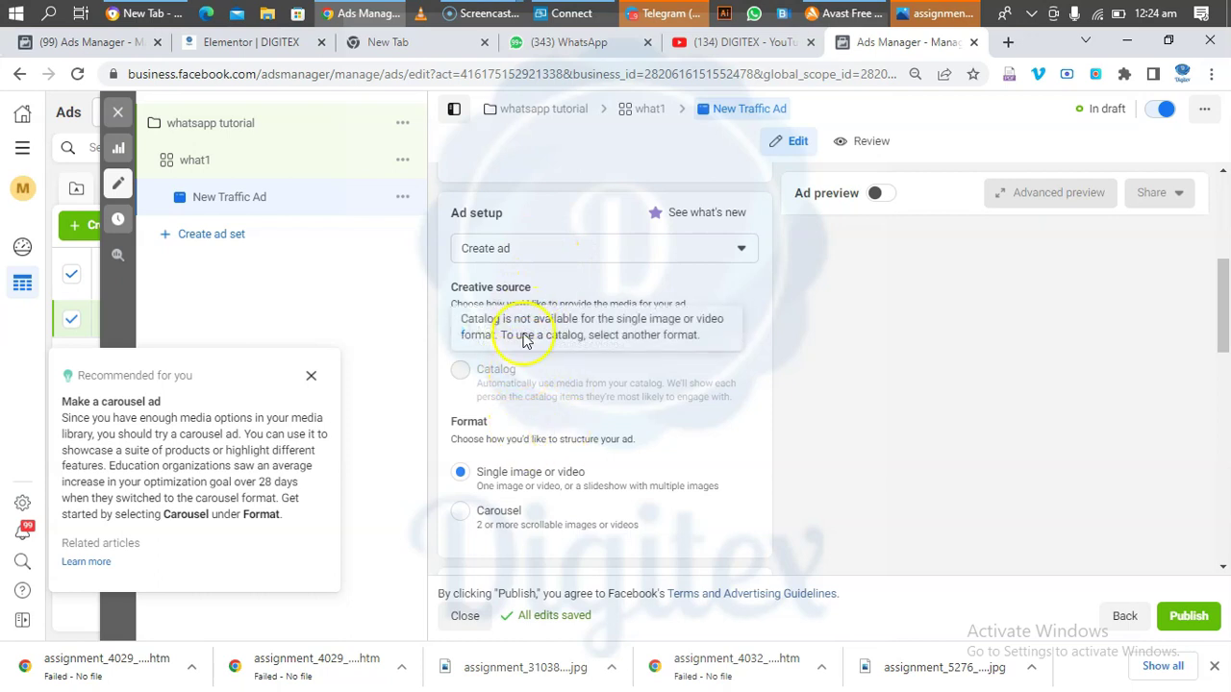
scroll(503, 475, down, 1)
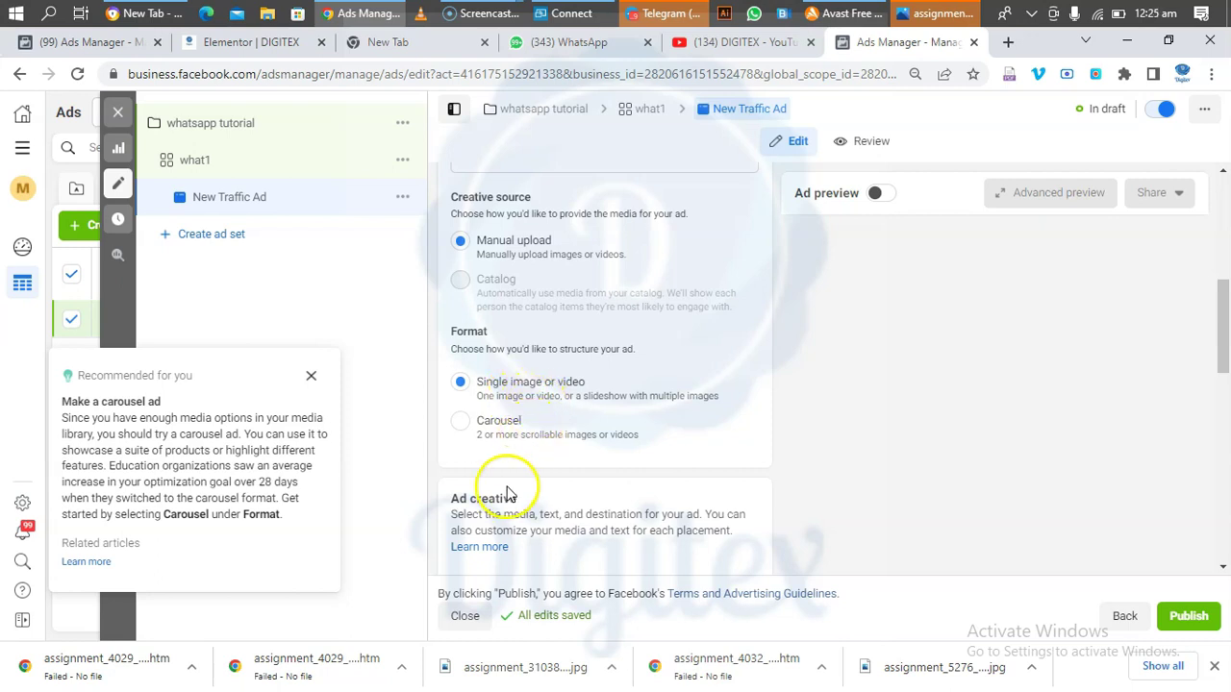
Step: Add the 1080 × 1080 account image untitled_105 as the ad's media, keeping the original crops for all placements and allowing enhancements
scroll(552, 437, down, 2)
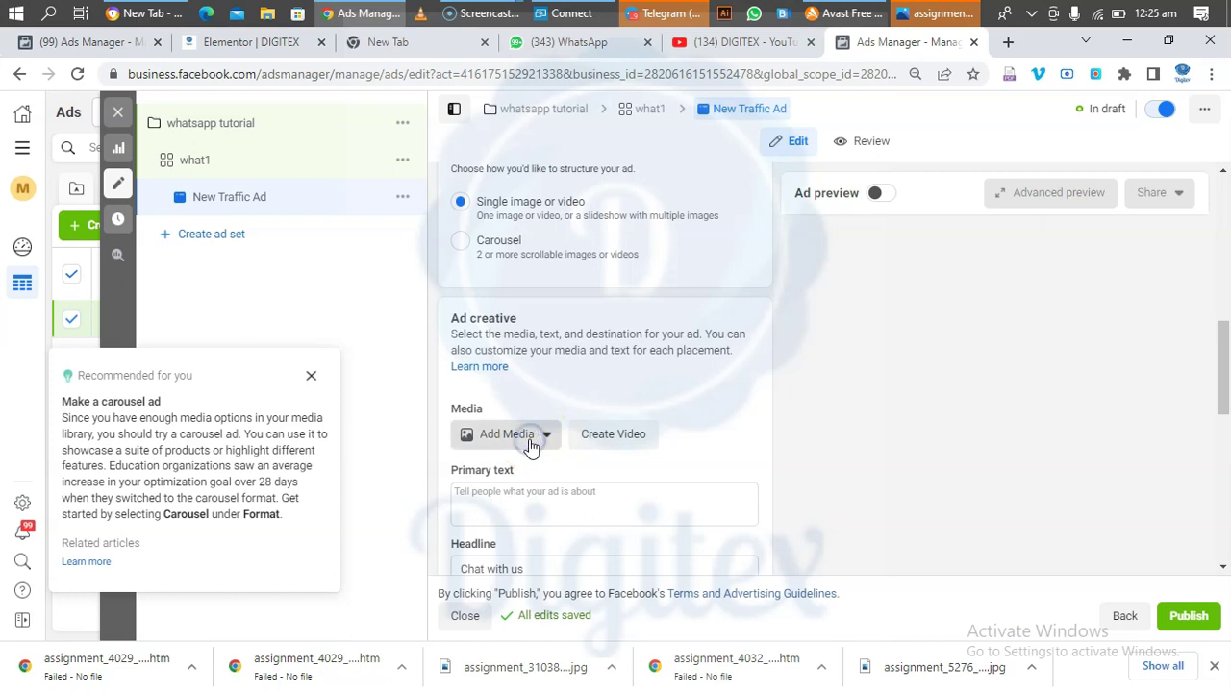
click(529, 442)
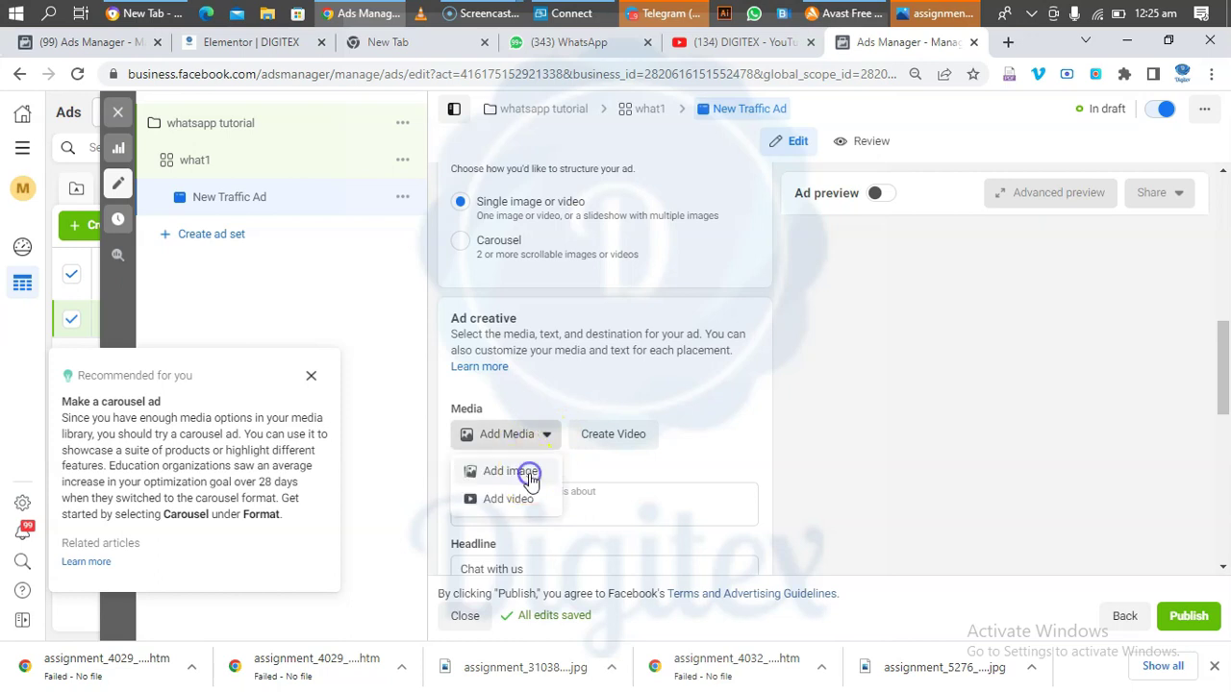
click(529, 473)
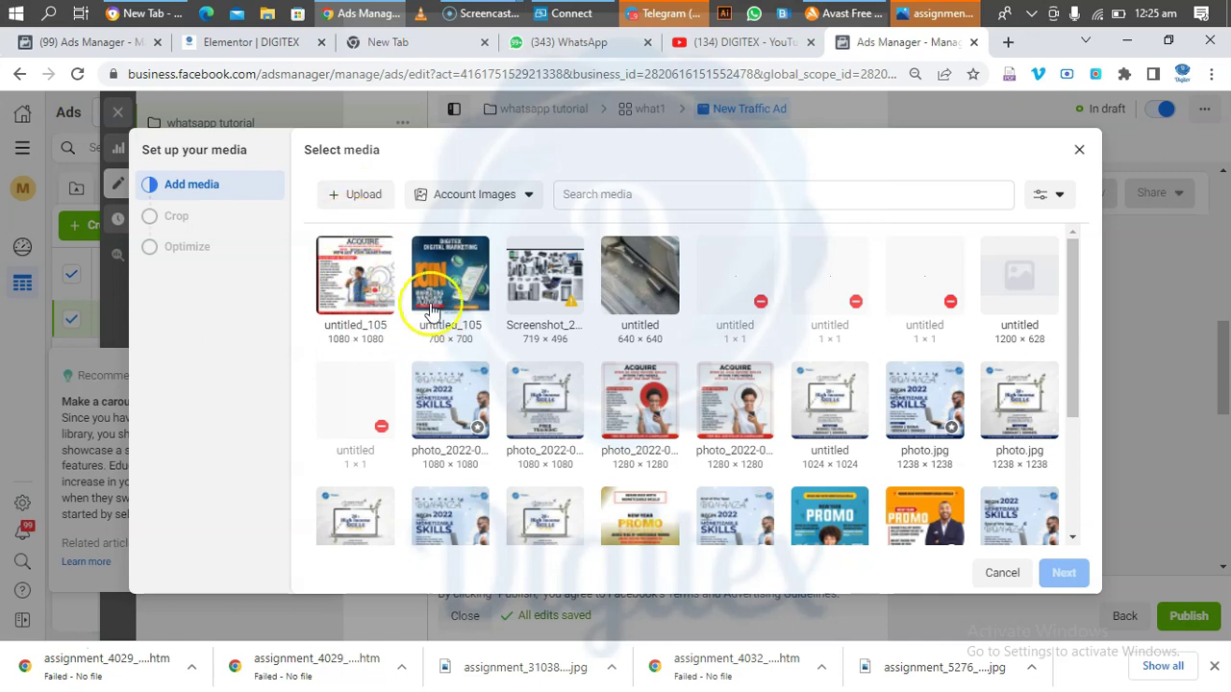
click(354, 284)
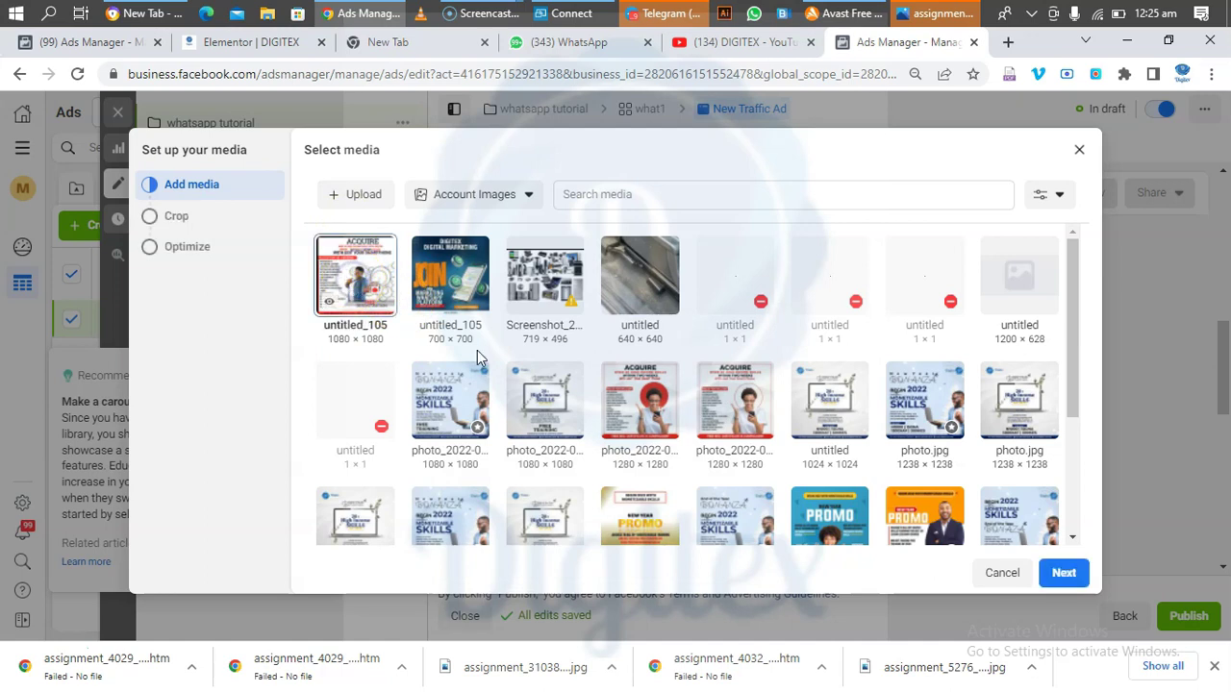
click(1057, 573)
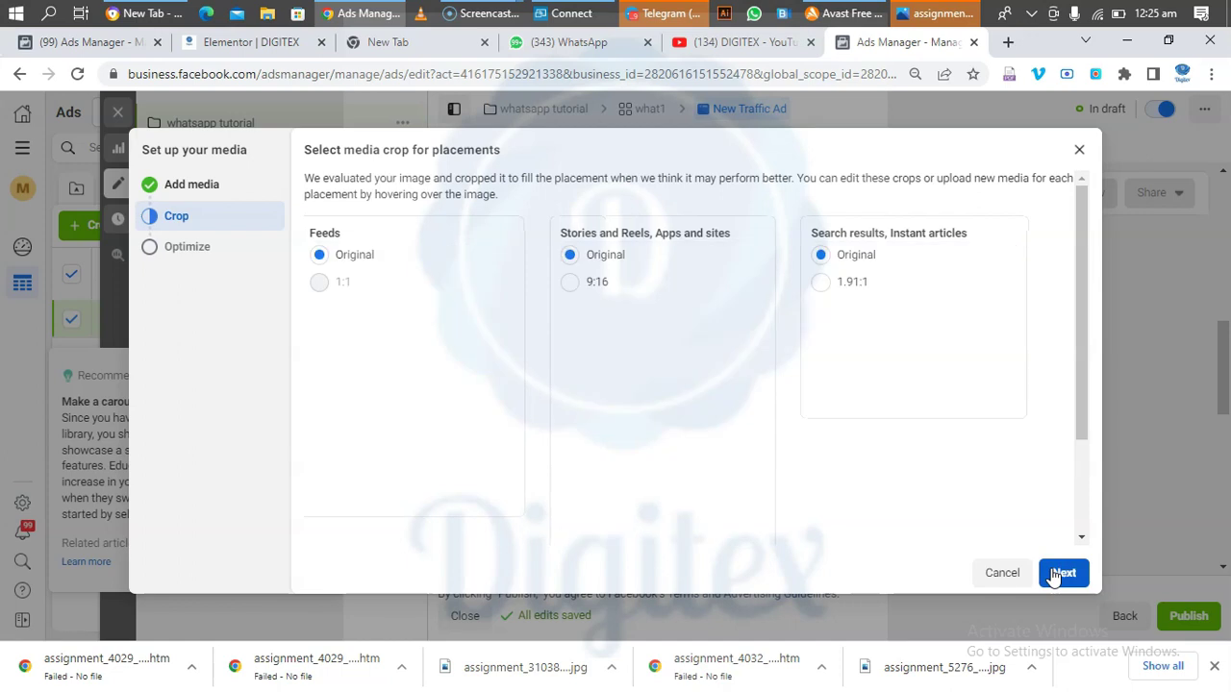
click(1056, 577)
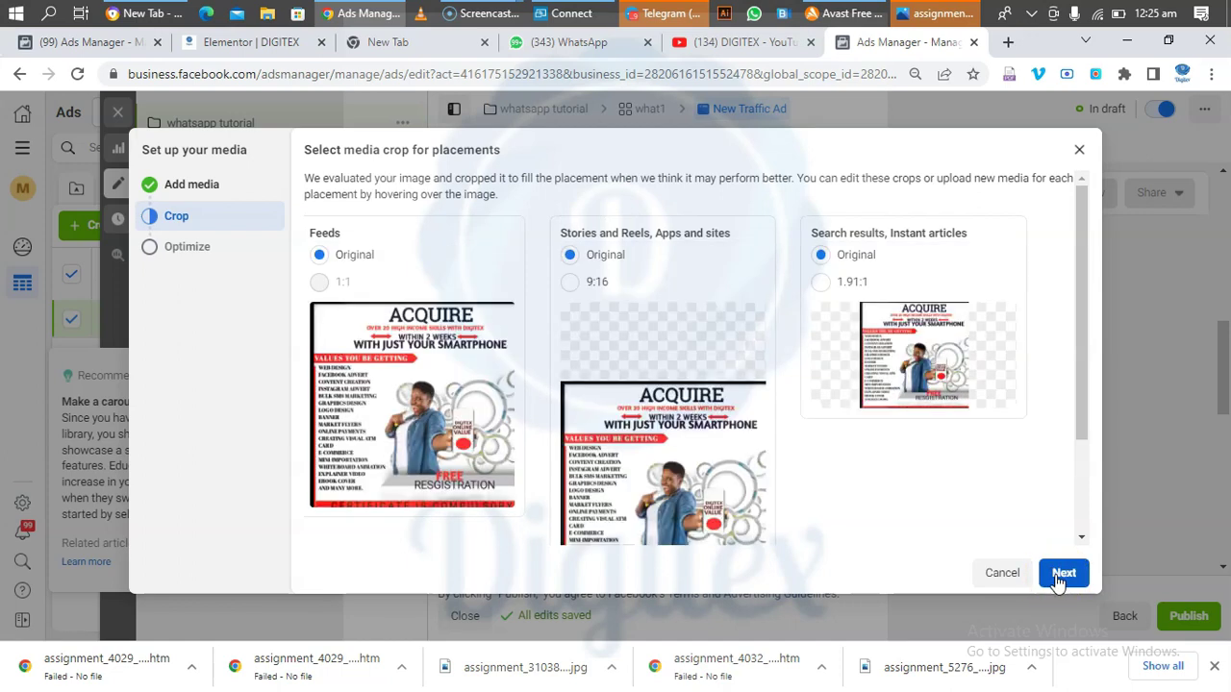
click(1057, 579)
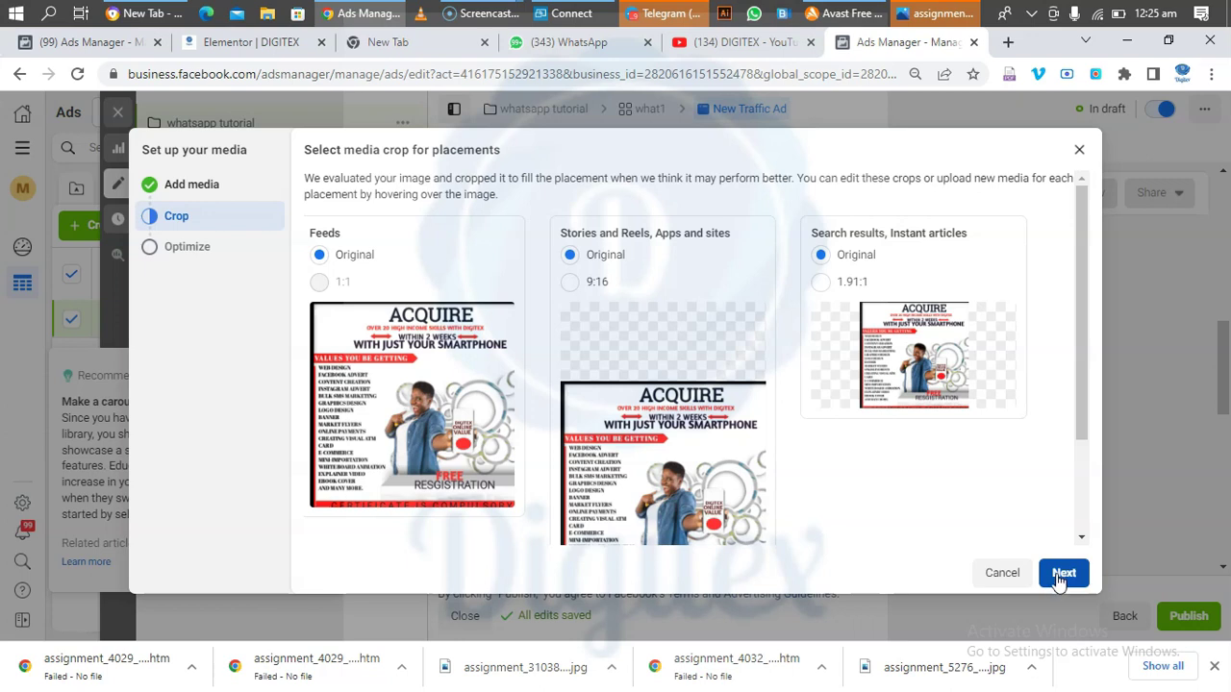
click(1058, 577)
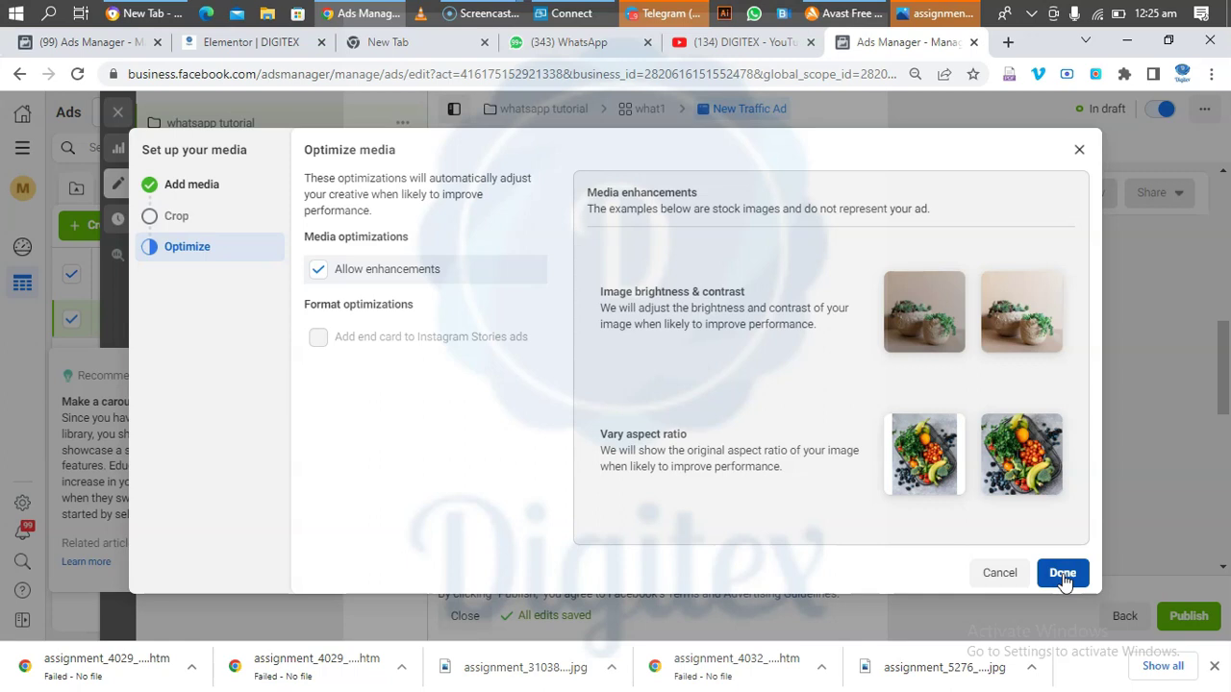
click(1062, 574)
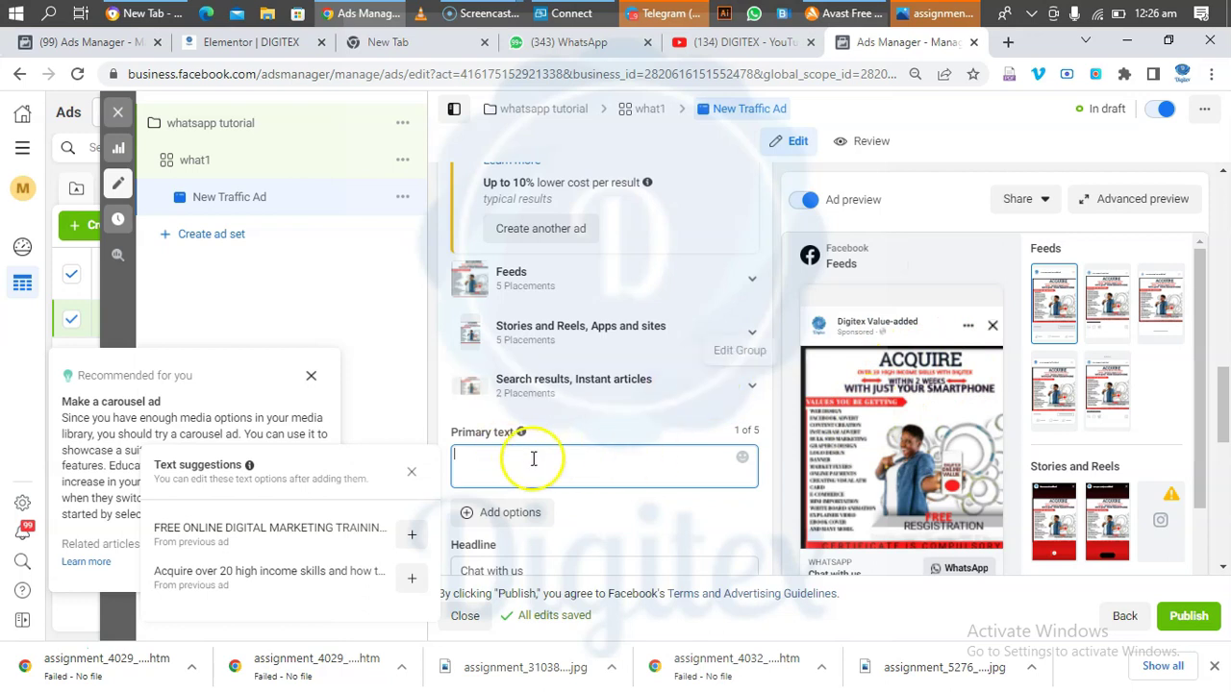
Step: Fill the primary text with the suggested "Acquire over 20 high income skills" copy from a previous ad and dismiss the cost per result warning
click(414, 577)
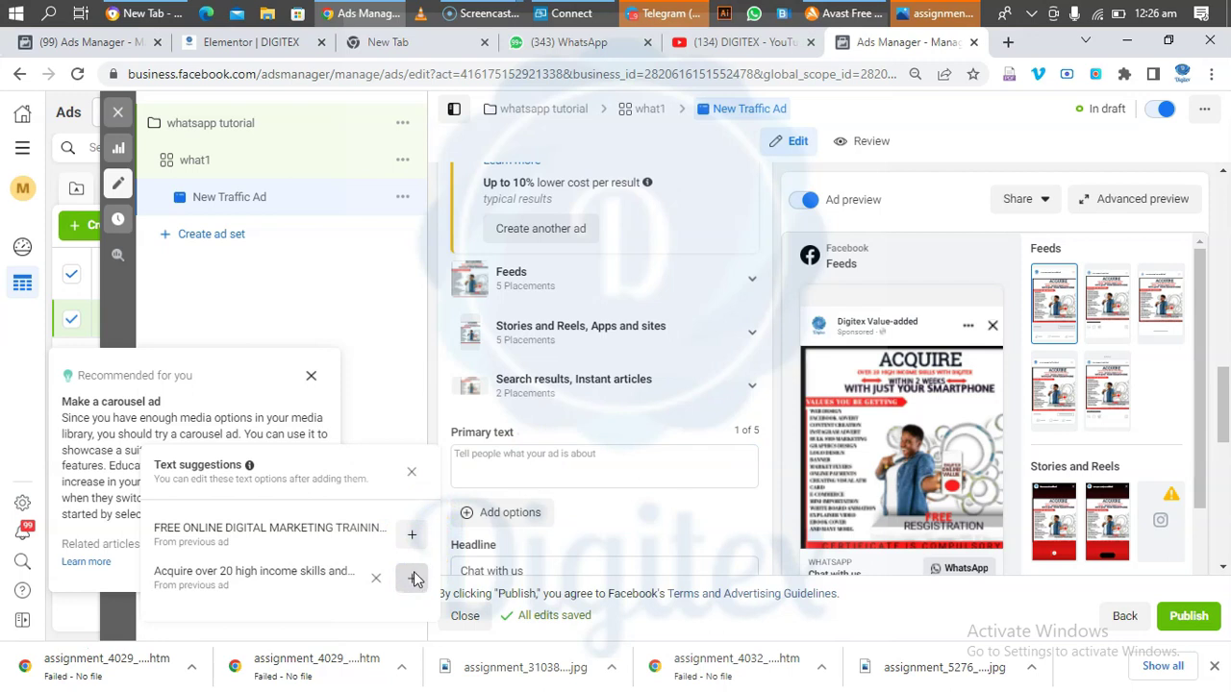
click(414, 577)
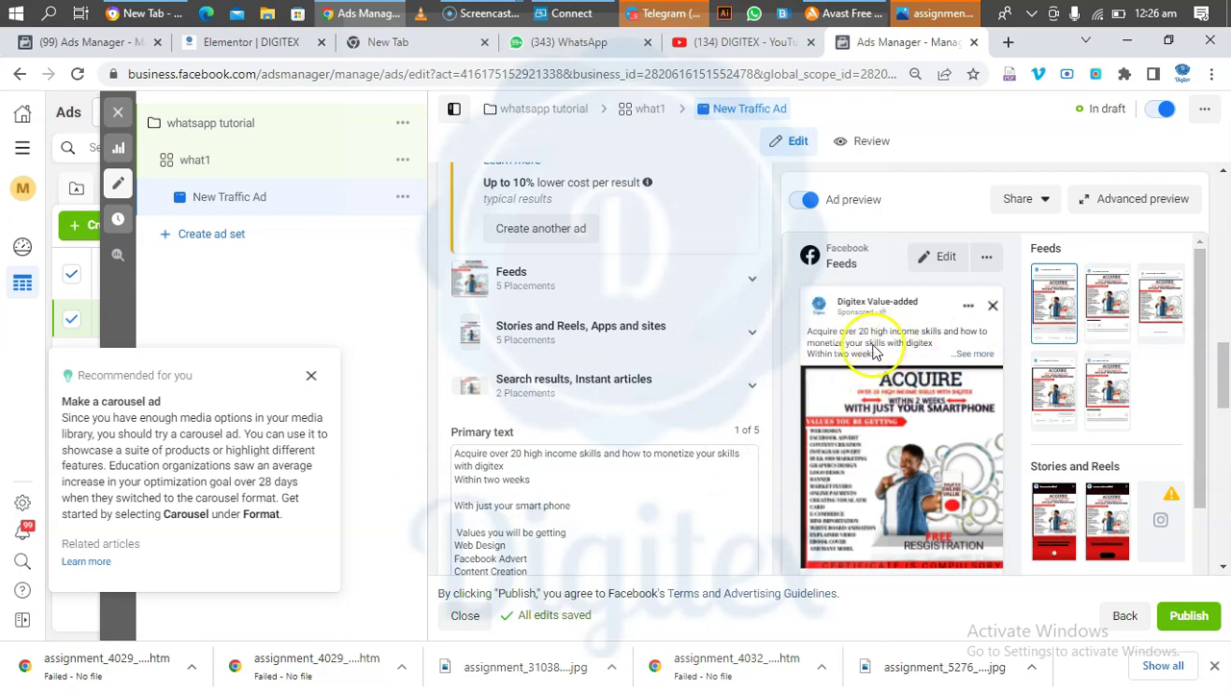
scroll(673, 452, up, 2)
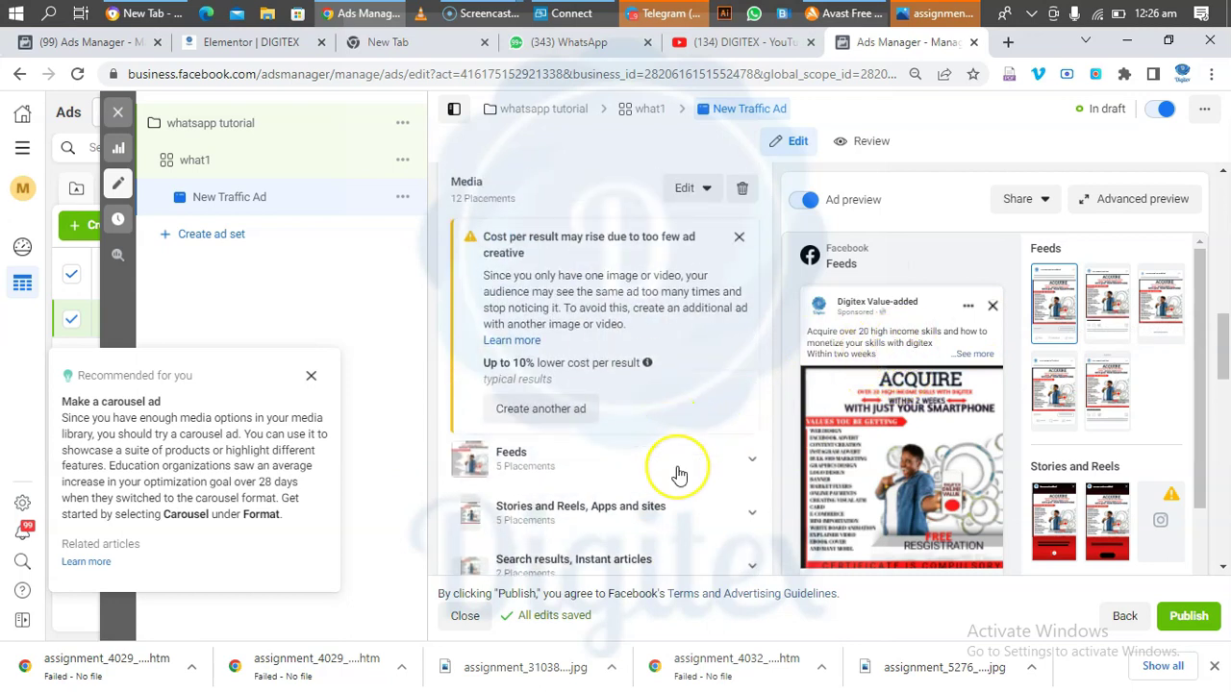
click(738, 238)
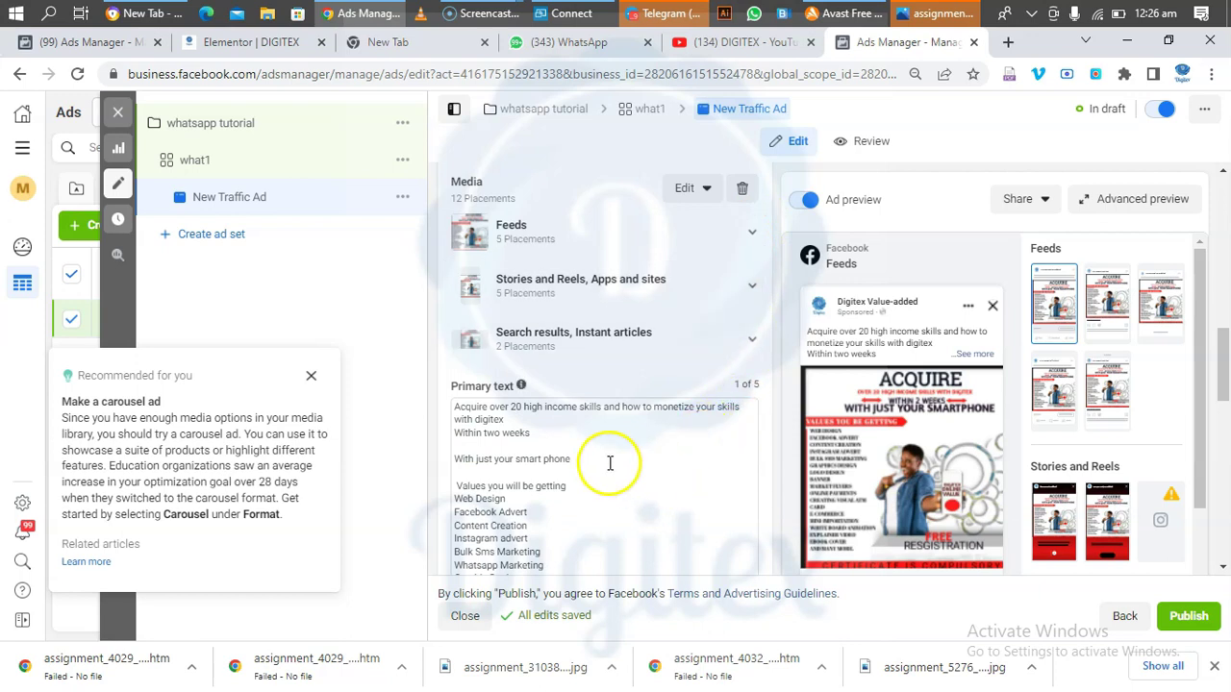
Step: Look over the rest of the primary text, the description and the call to action, and open the headline field for editing
scroll(611, 451, down, 1)
scroll(612, 450, down, 1)
scroll(613, 450, down, 4)
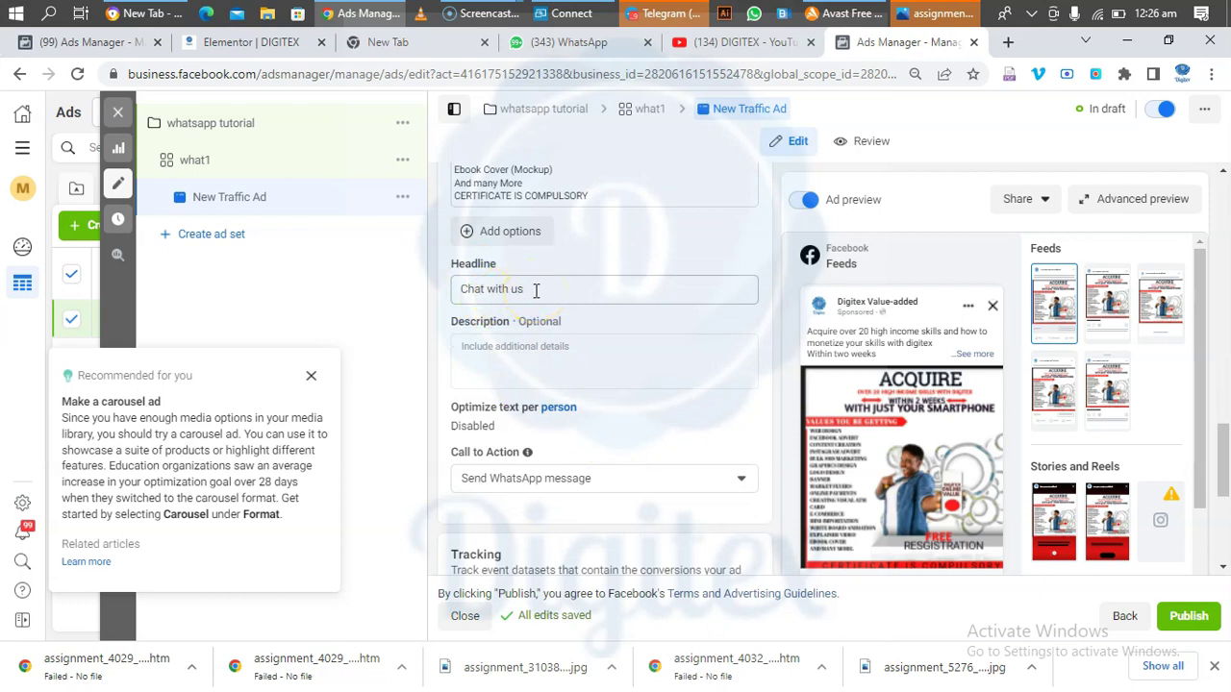
scroll(824, 371, down, 1)
scroll(577, 307, up, 1)
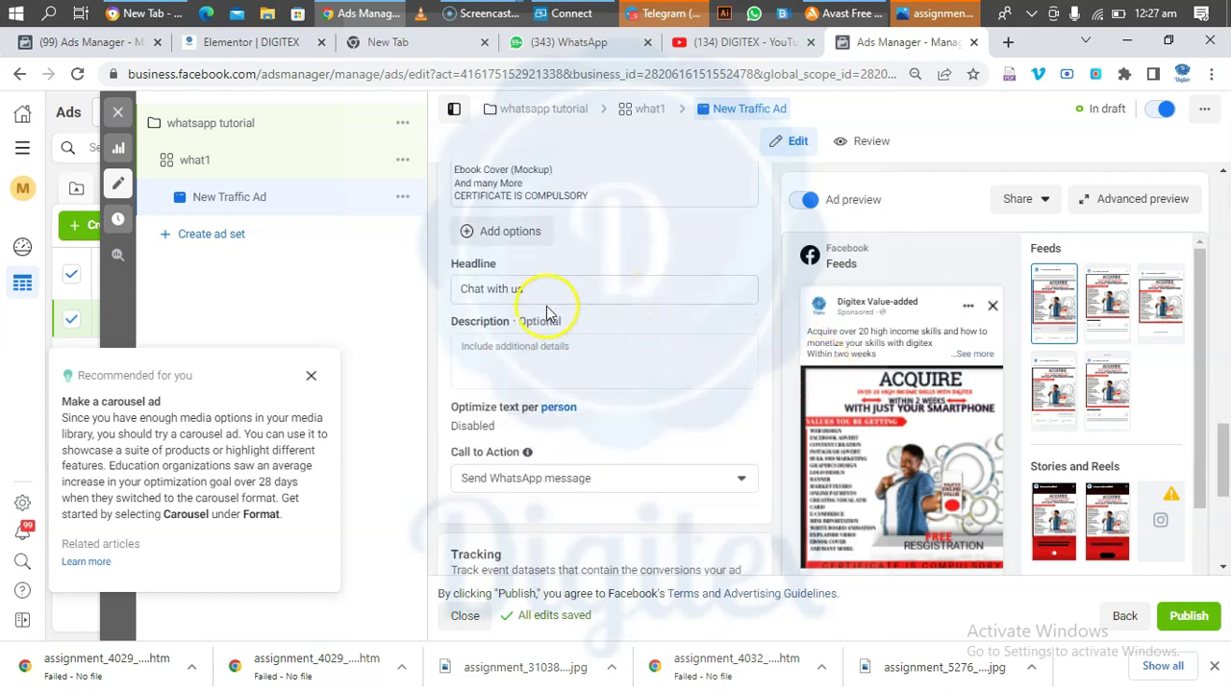
click(542, 288)
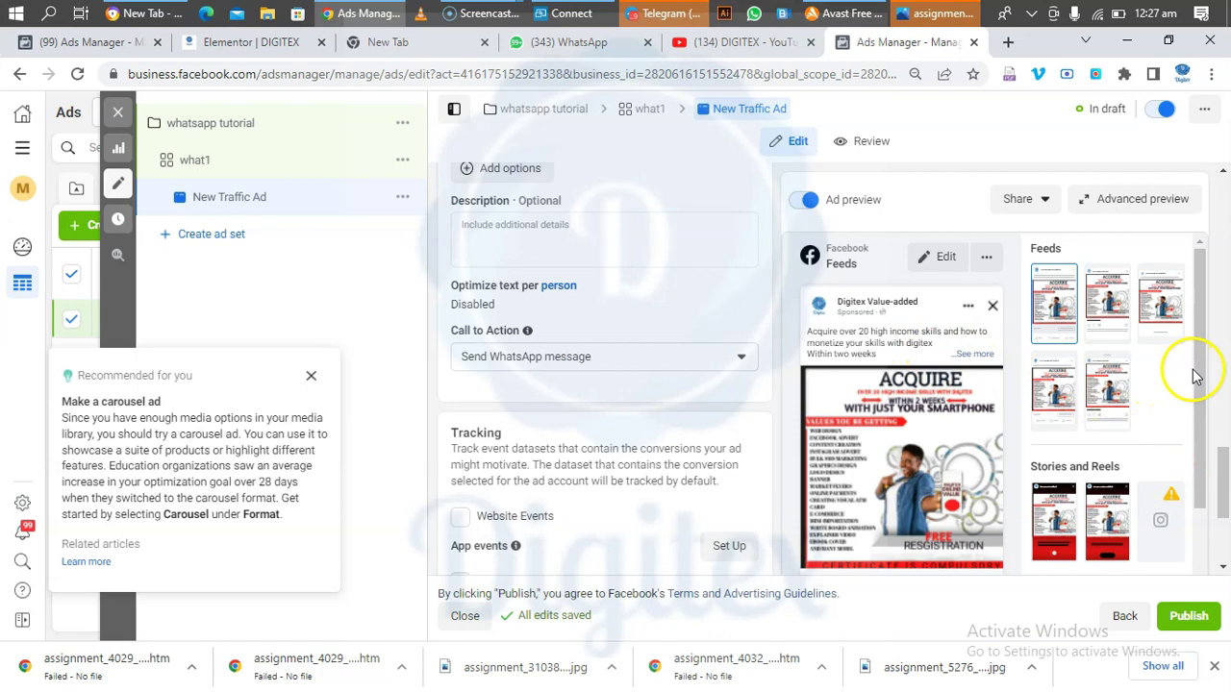
Step: Examine the ad's call to action, its tracking options and the previews for feeds, stories, search, in-article and apps
scroll(1195, 375, down, 1)
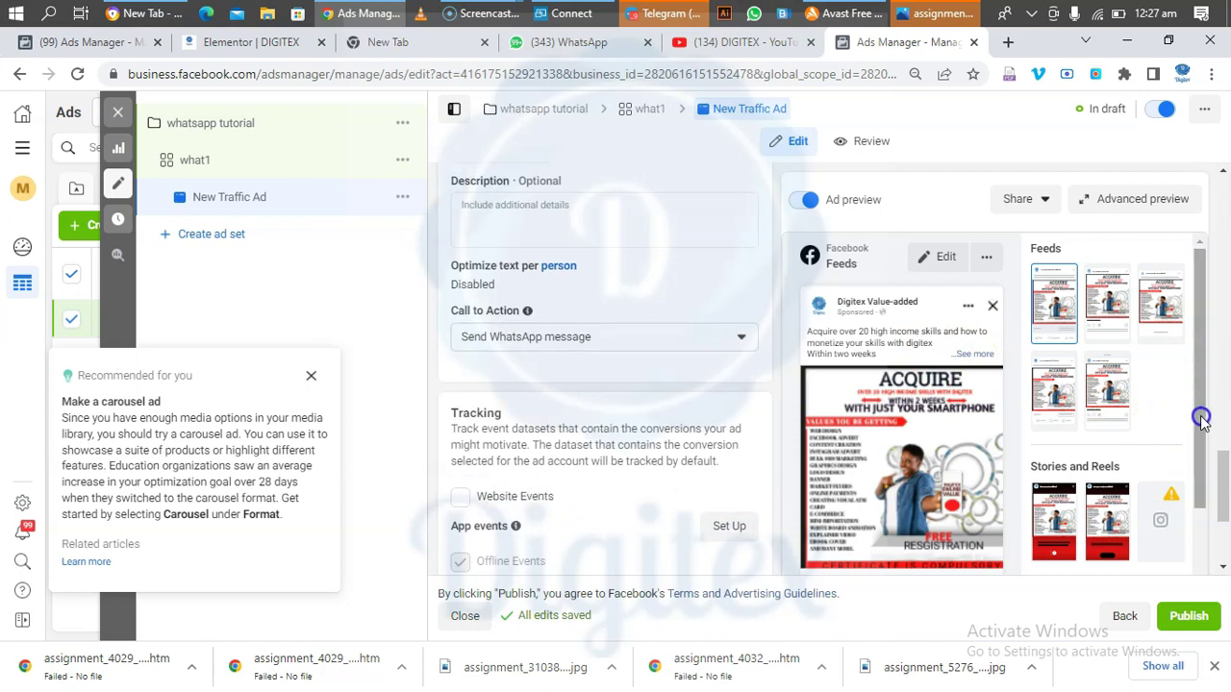
scroll(1200, 564, down, 3)
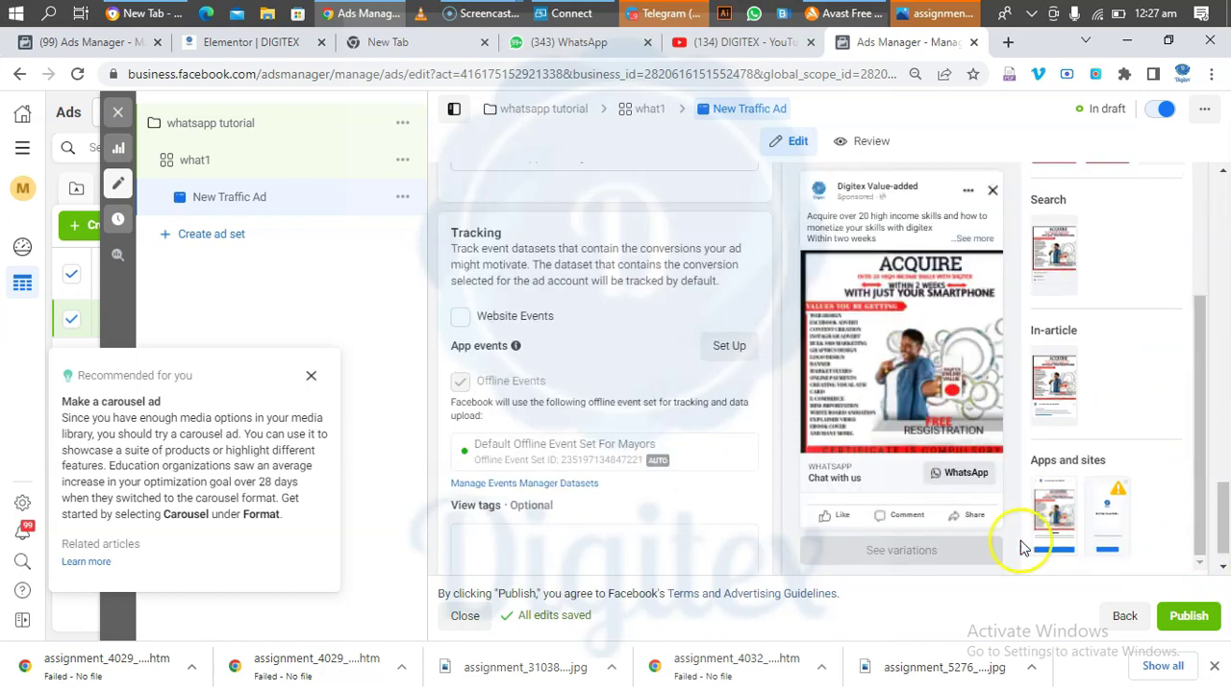
scroll(592, 336, up, 1)
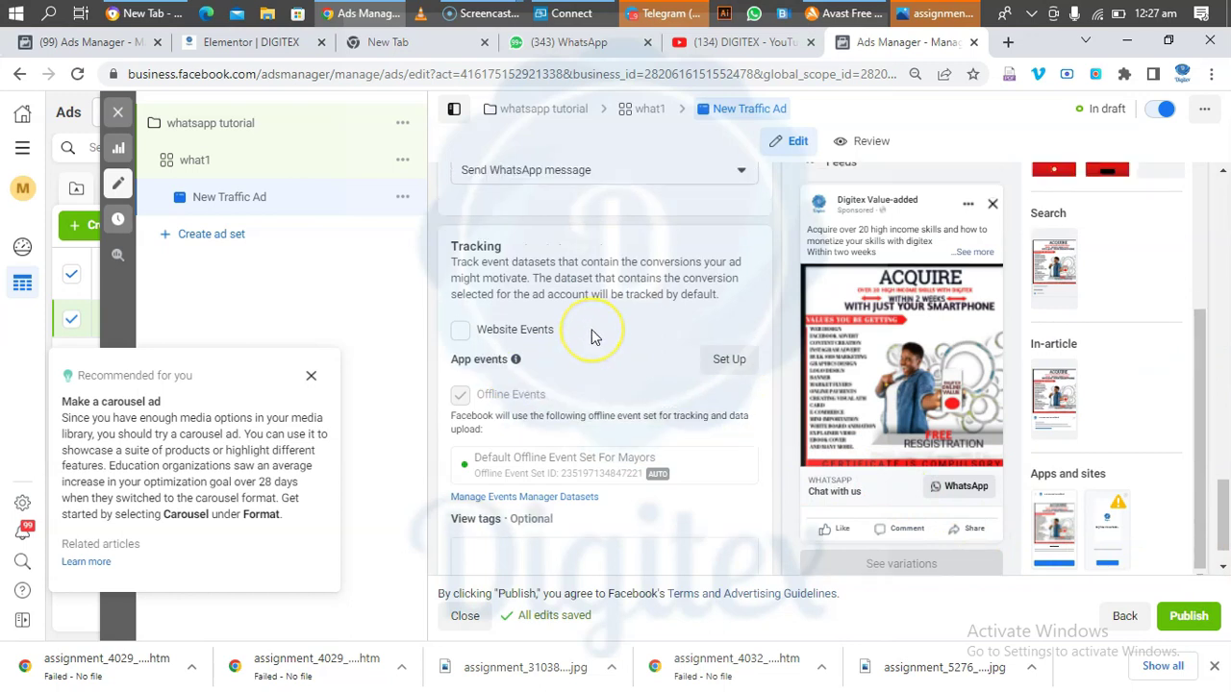
scroll(587, 332, up, 1)
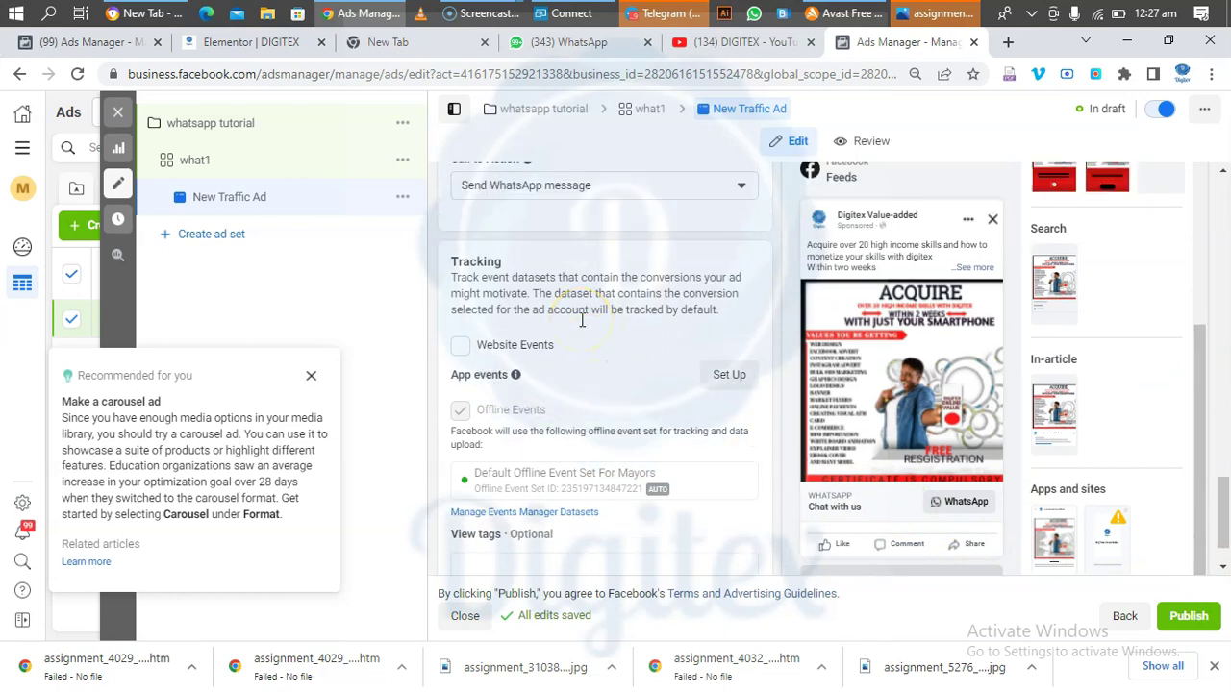
scroll(870, 514, up, 5)
scroll(873, 517, down, 3)
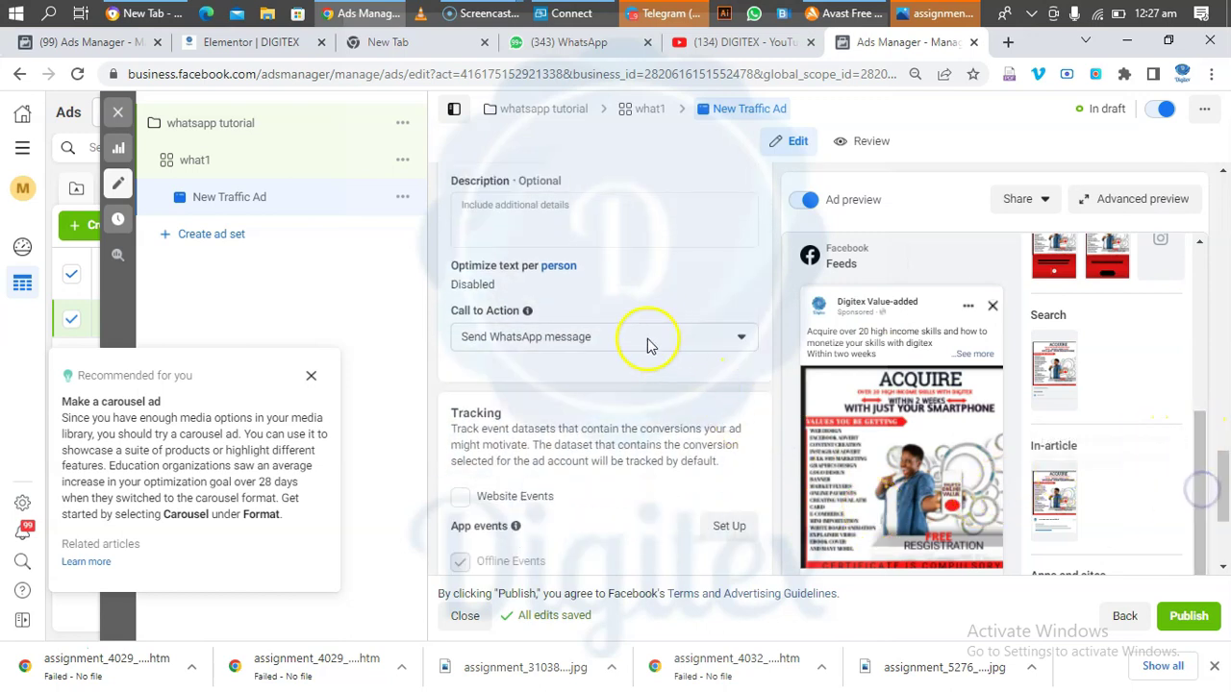
scroll(880, 505, down, 3)
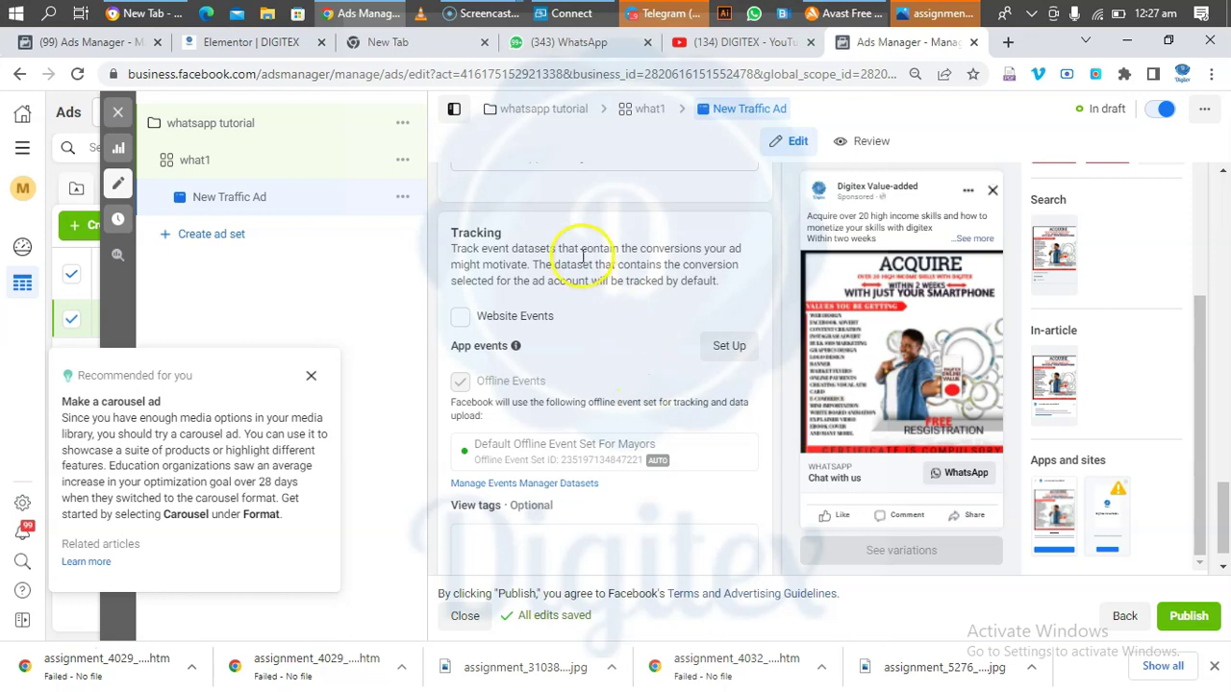
scroll(572, 351, down, 1)
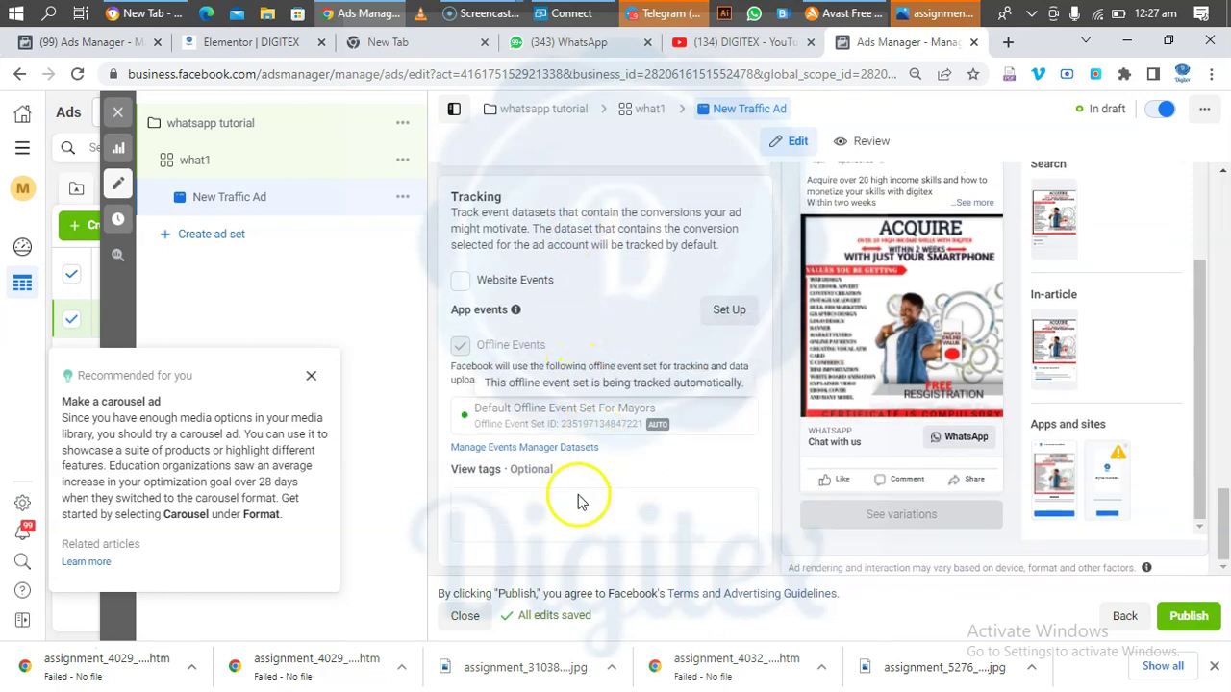
Step: Recheck the ad from its call to action, headline and primary text back to its name and identity, along with the Facebook feed preview
scroll(716, 328, up, 3)
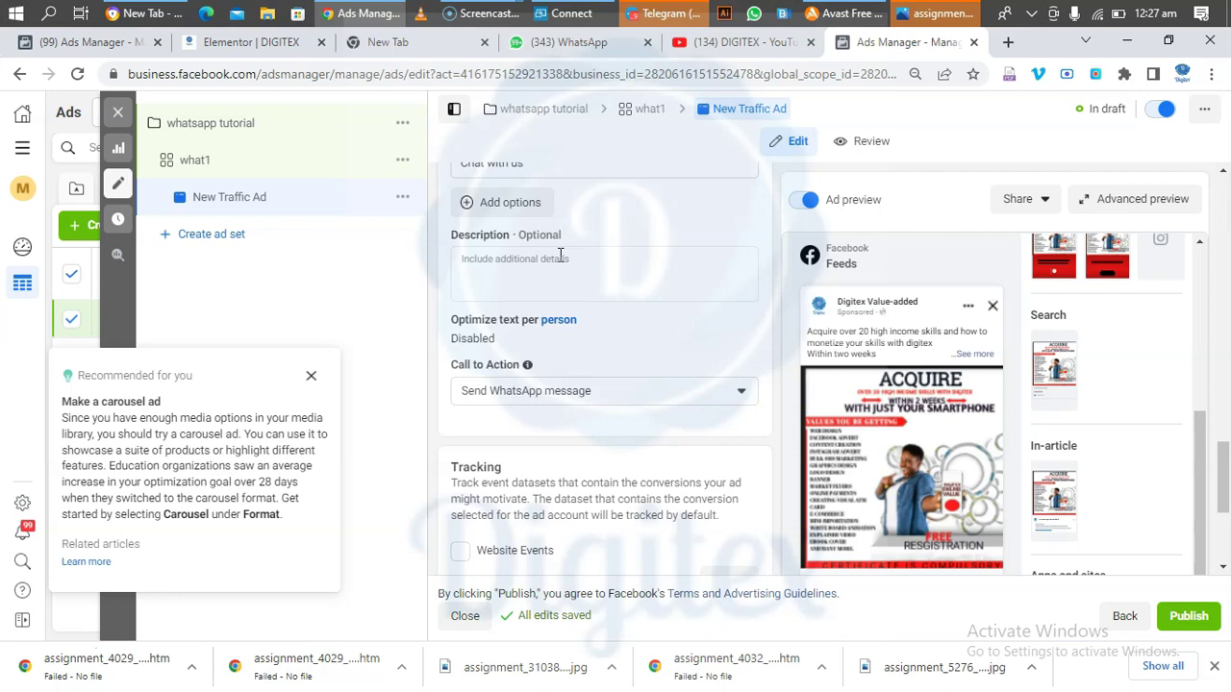
scroll(560, 257, up, 4)
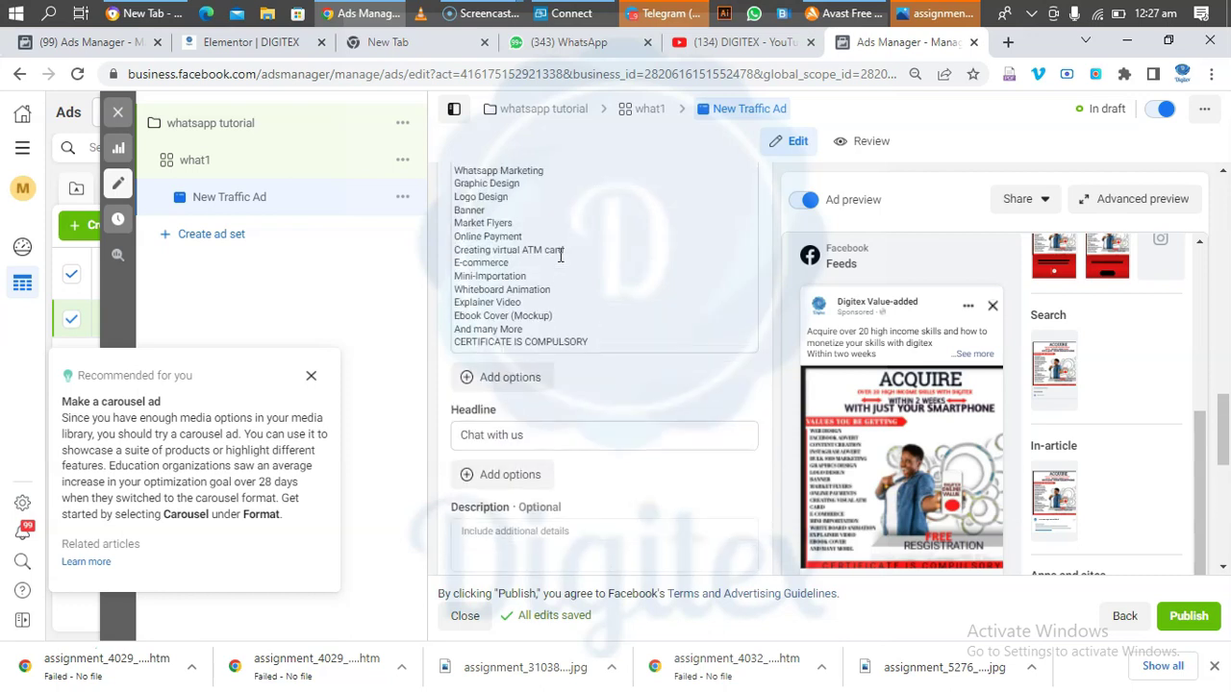
scroll(536, 307, down, 1)
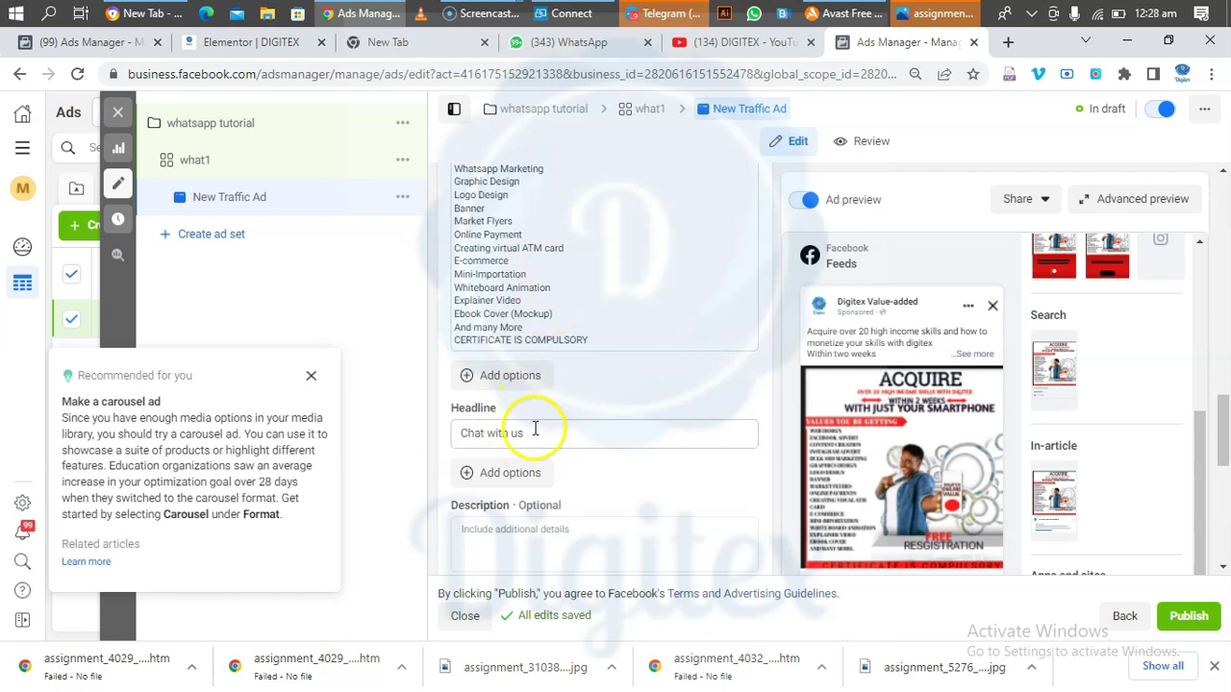
scroll(609, 302, up, 4)
scroll(607, 311, up, 5)
mouse_move(874, 307)
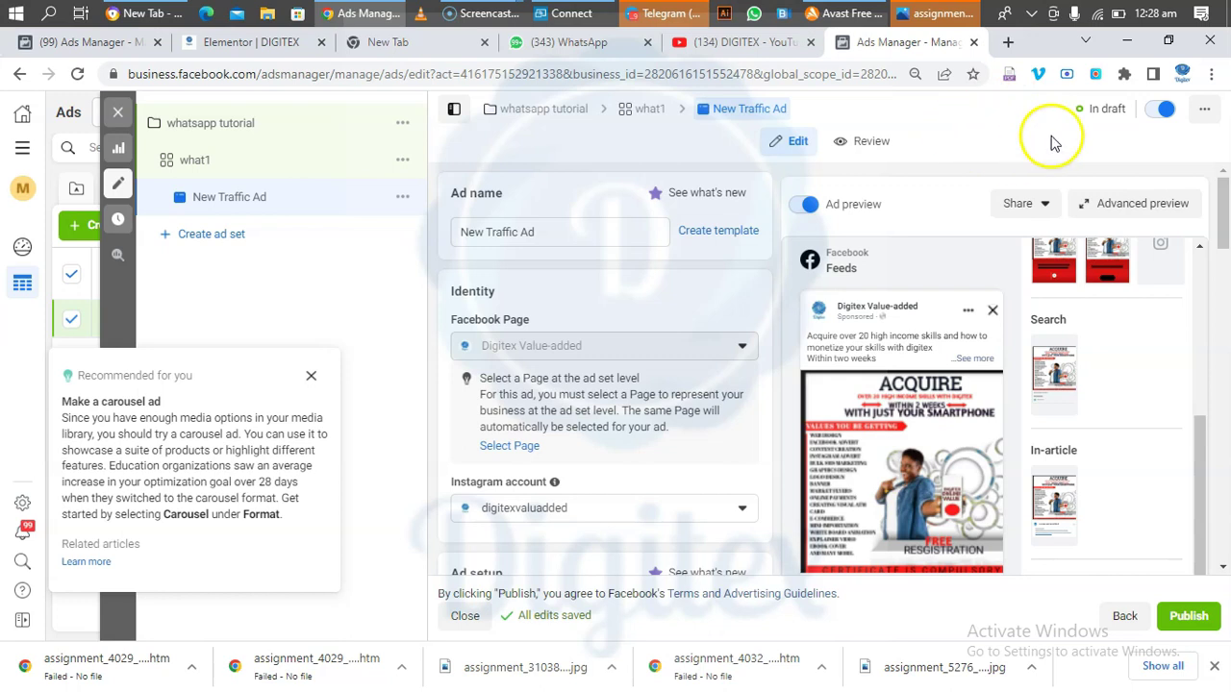
mouse_move(988, 269)
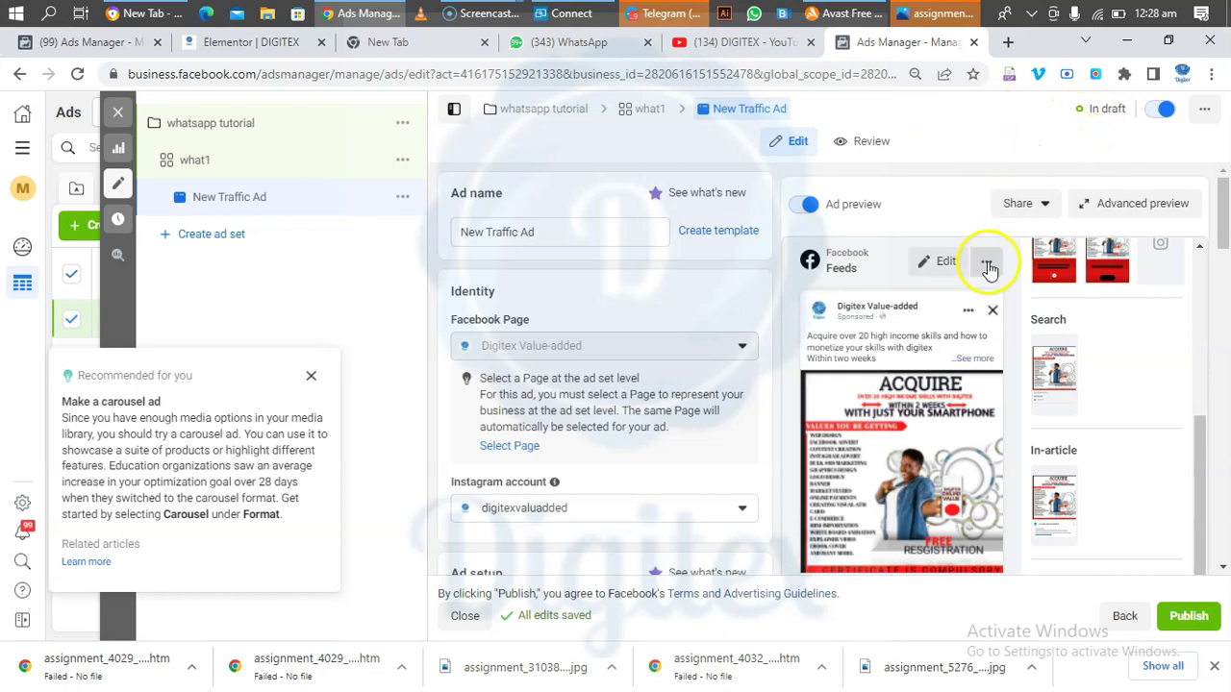